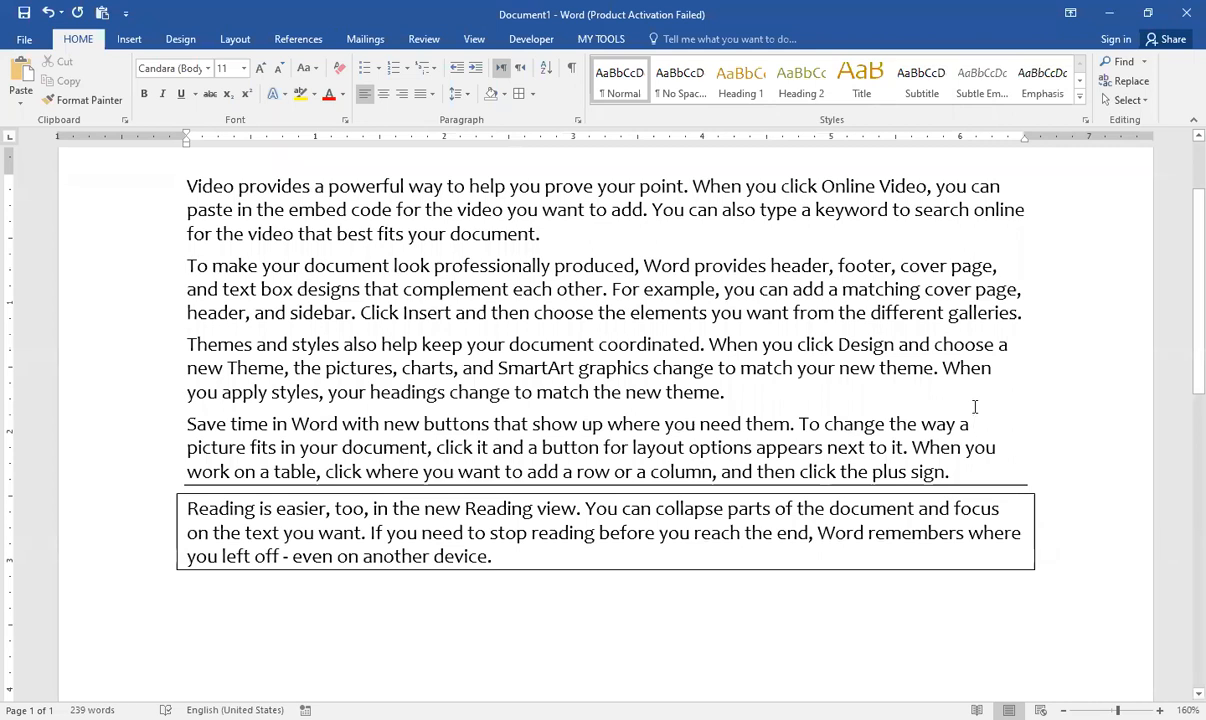
Replace the entire document content with sample paragraphs generated by the =rand() formula
key(ctrl+a)
key(BackSpace)
text(=rnad)
key(BackSpace)
key(BackSpace)
key(BackSpace)
key(BackSpace)
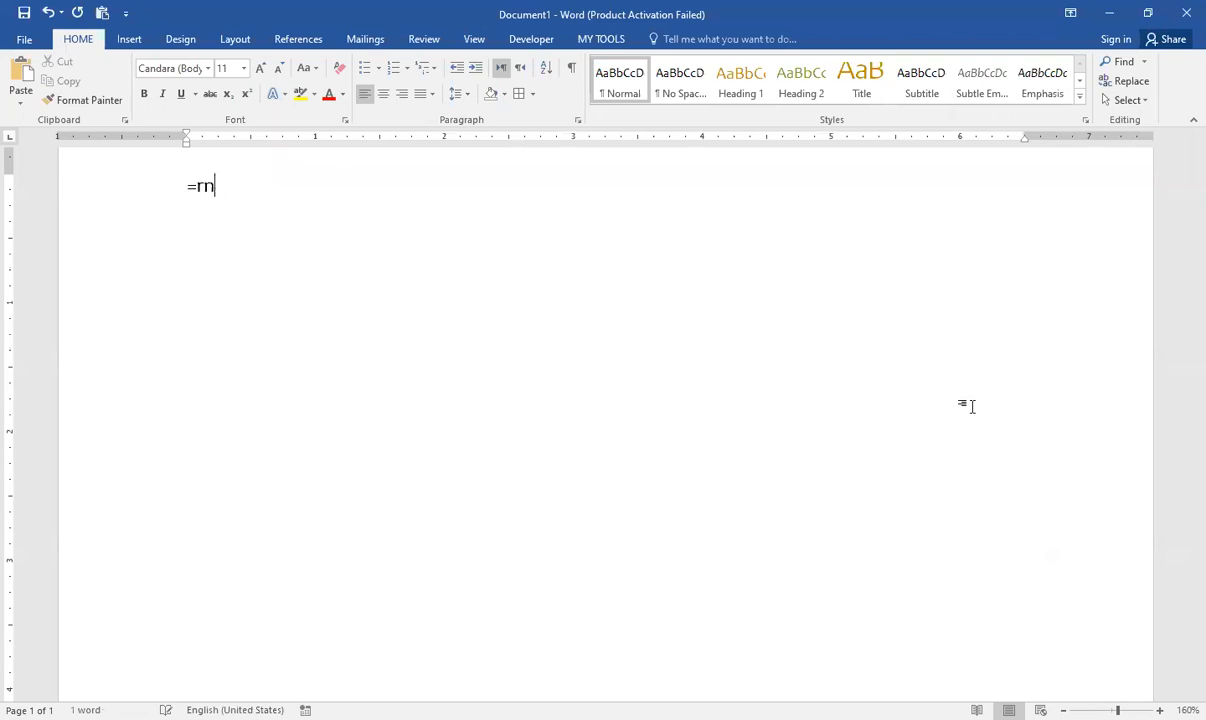
text(rand())
key(Return)
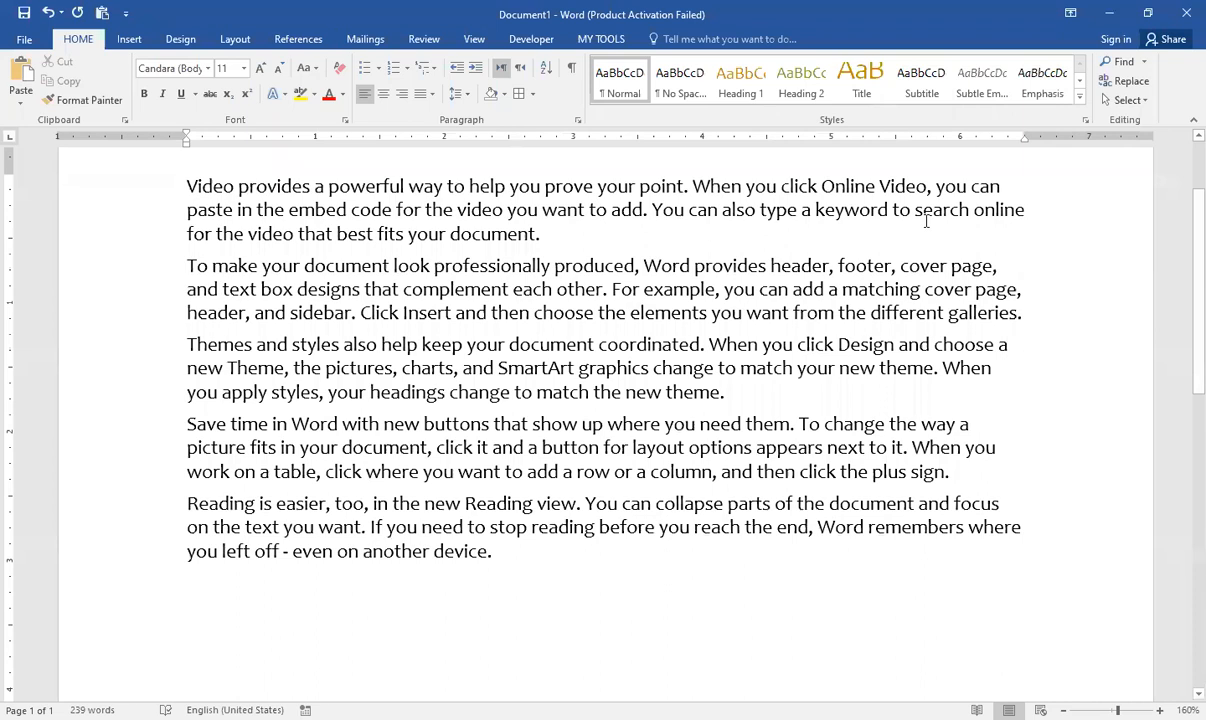
Split "Video provides a", "To make your document" and "Themes and styles also" off the first three paragraphs onto their own lines
scroll(637, 335, up, 1)
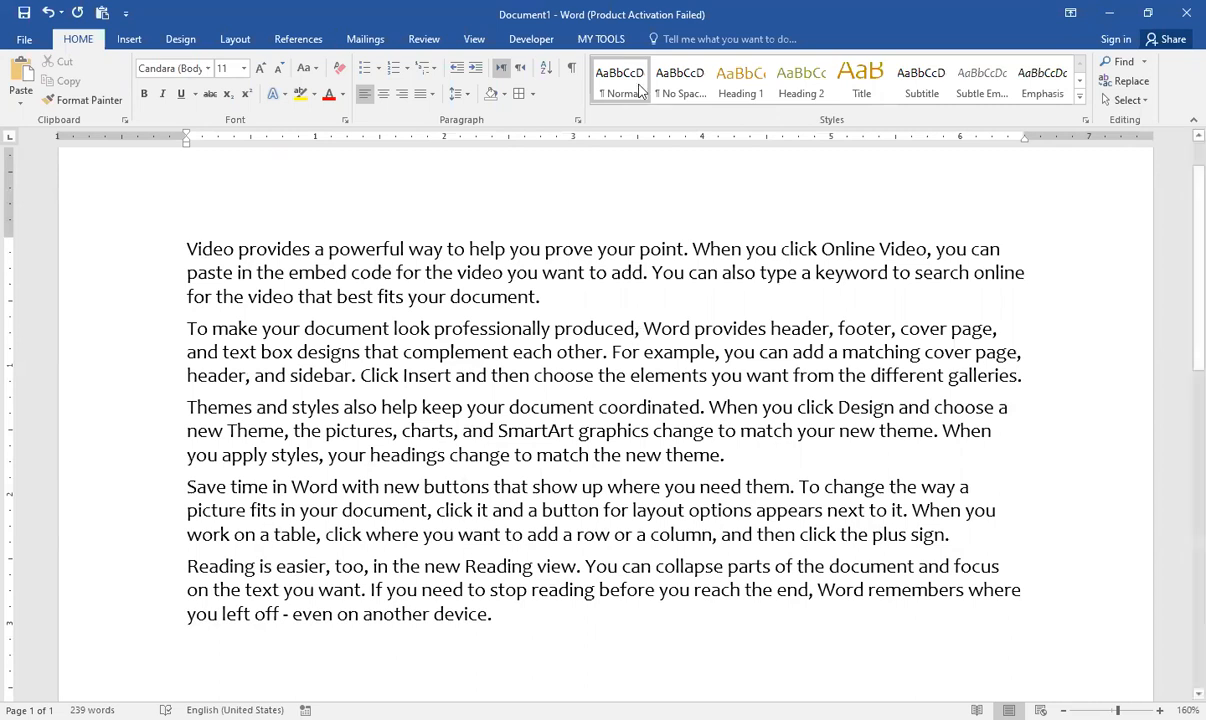
click(328, 249)
key(Return)
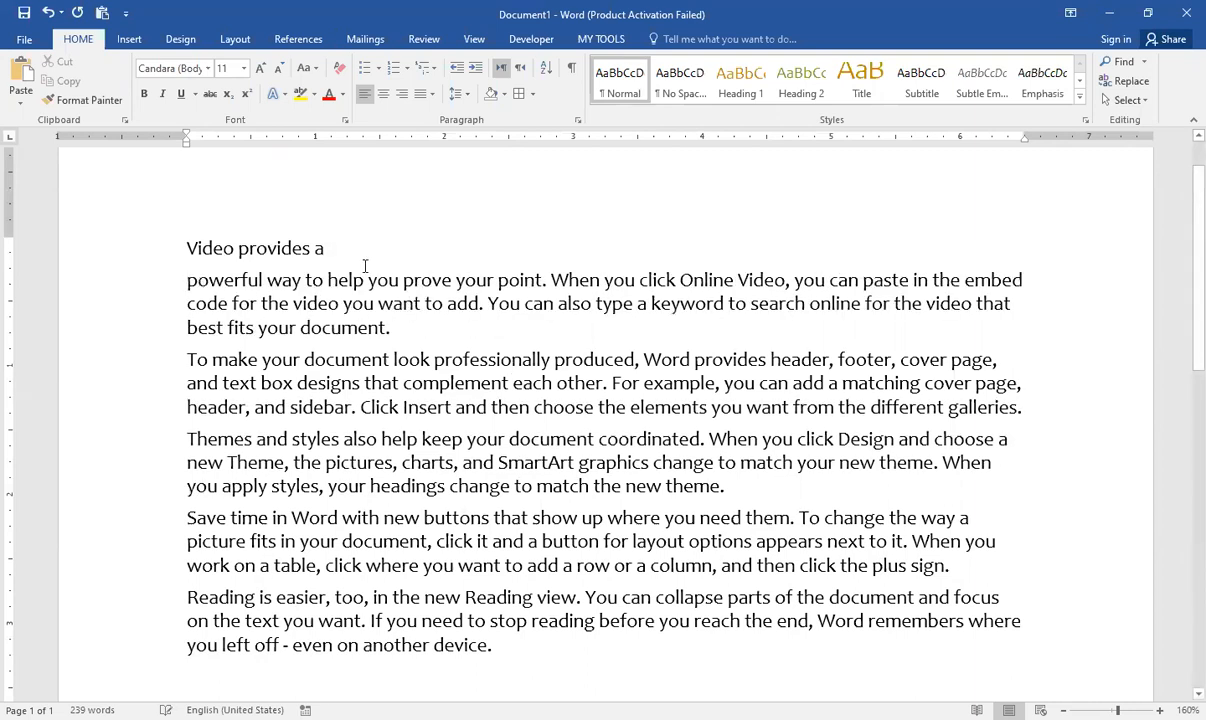
drag(333, 248, 148, 256)
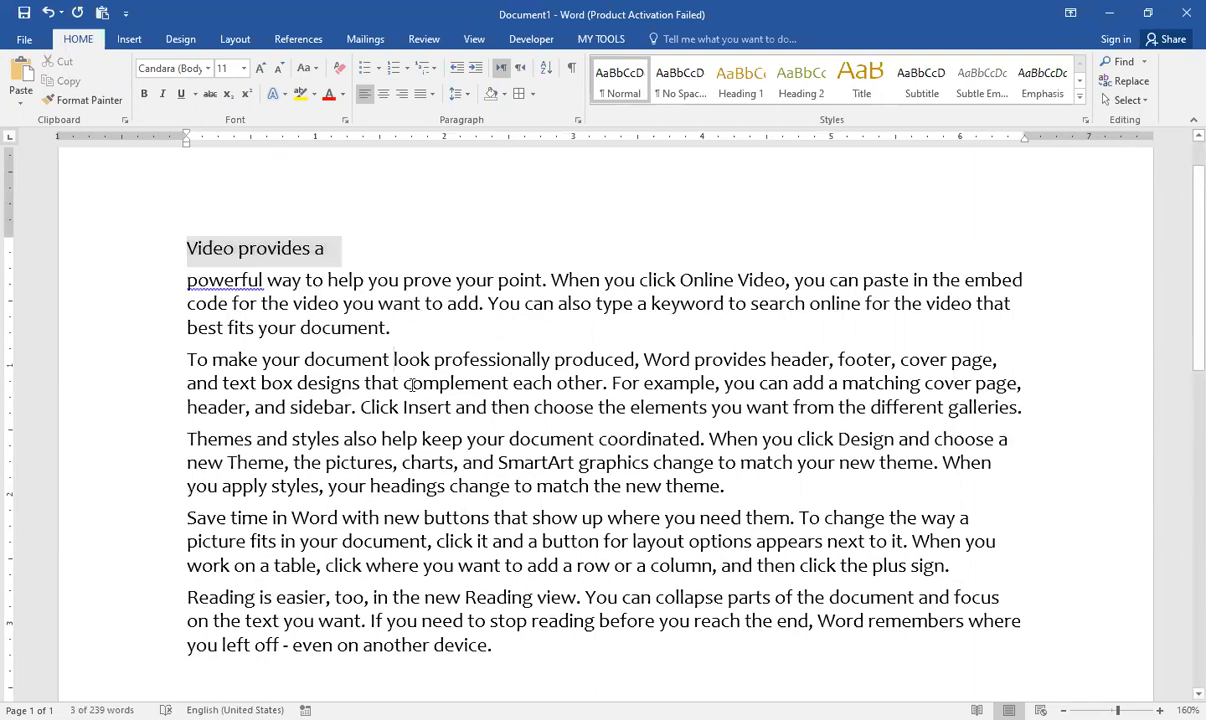
click(407, 359)
key(Return)
click(379, 470)
key(Return)
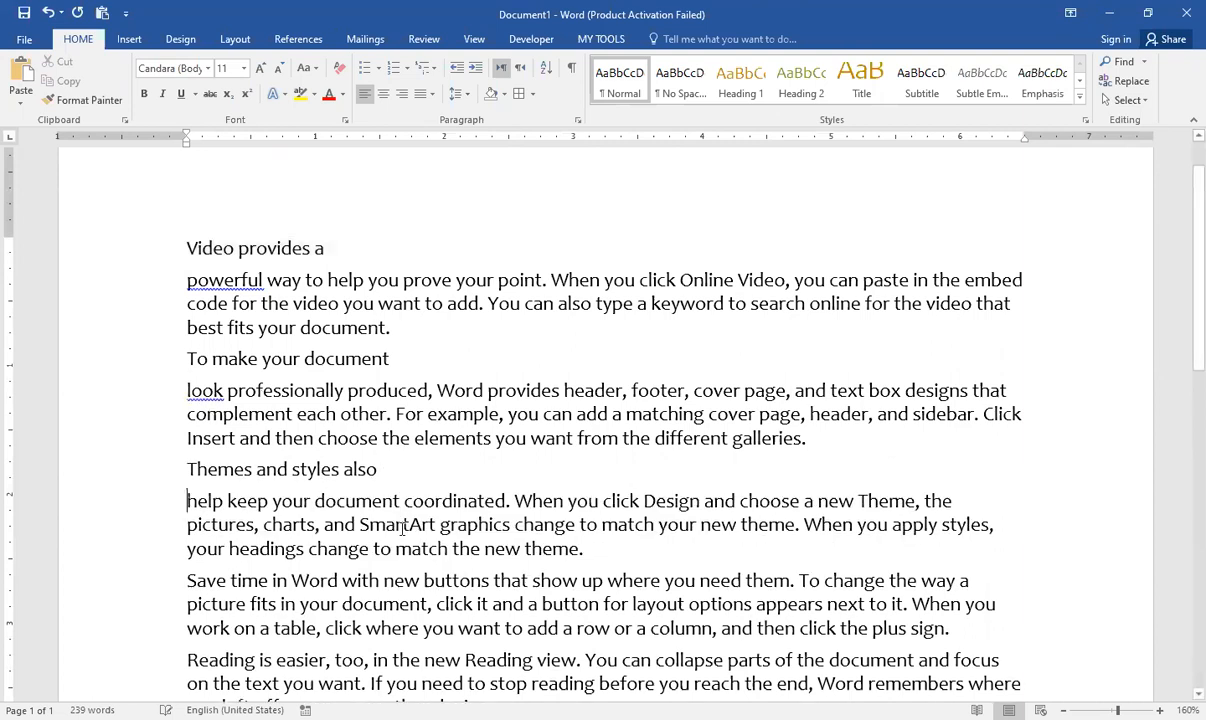
Split "Save time in Word with" and "Reading is easier, too," off the last two paragraphs onto their own lines
click(381, 581)
key(Return)
scroll(375, 530, down, 3)
click(372, 503)
key(Return)
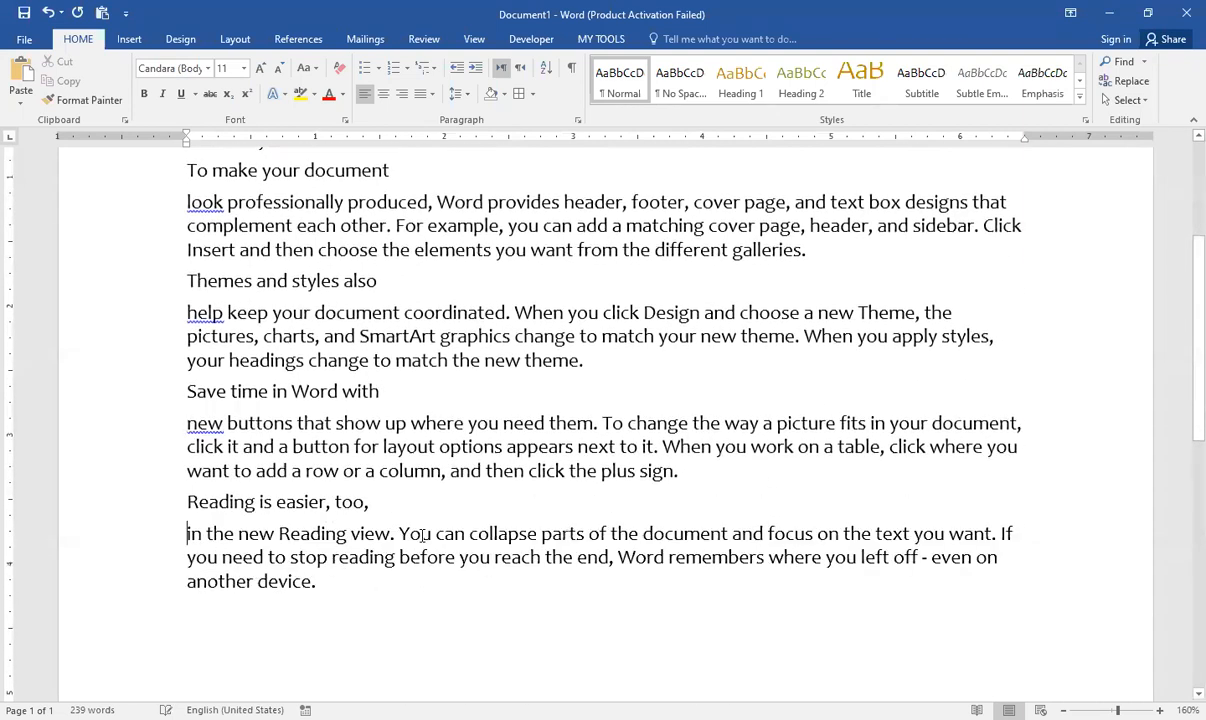
scroll(460, 490, up, 2)
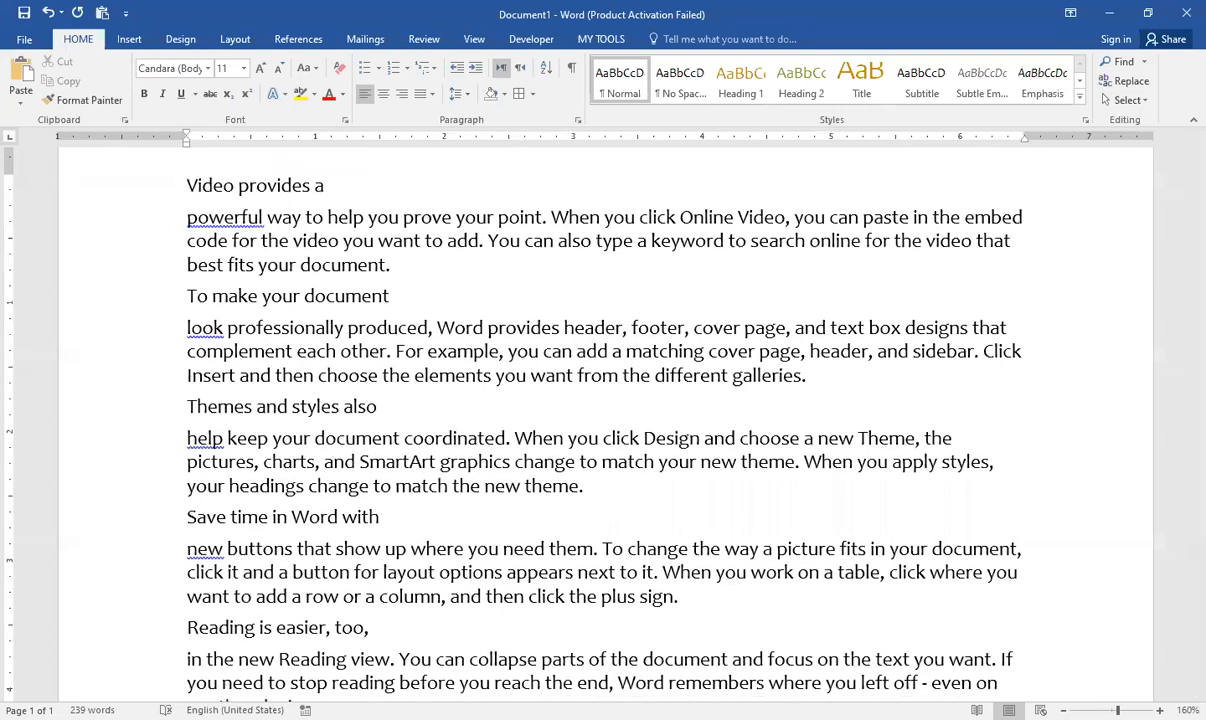
Apply the Heading 1 style to the line "Video provides a"
scroll(360, 221, down, 1)
drag(360, 221, 198, 210)
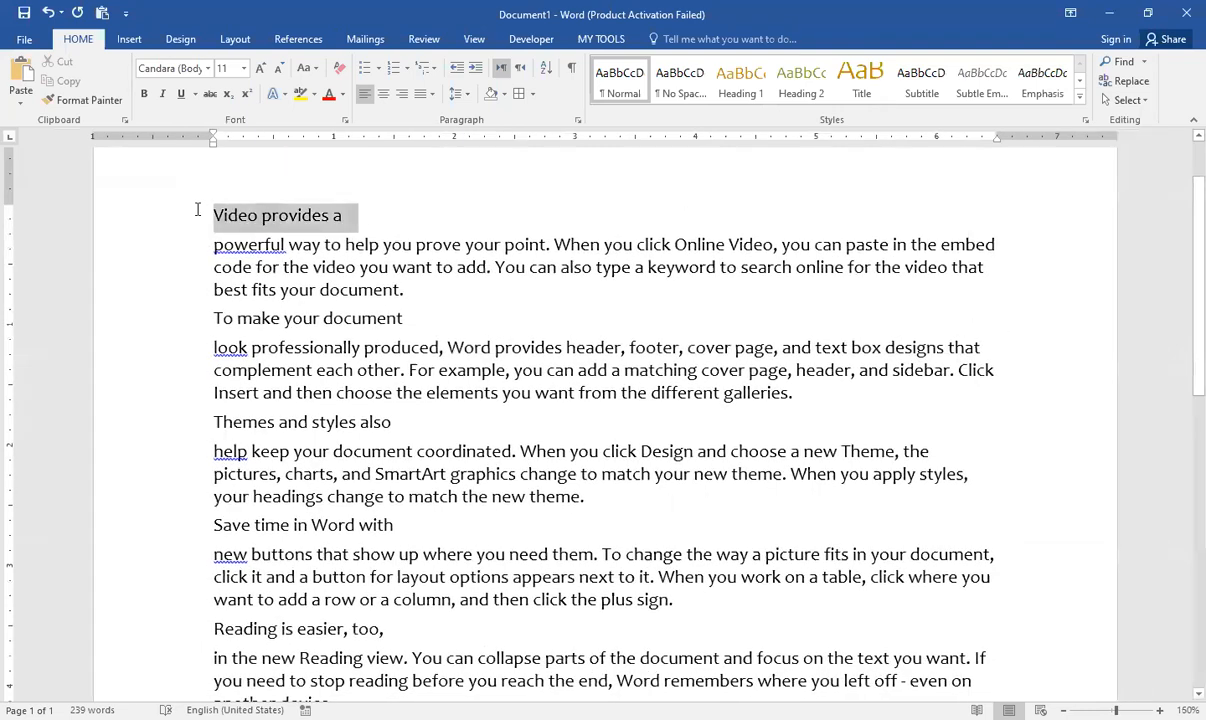
click(740, 84)
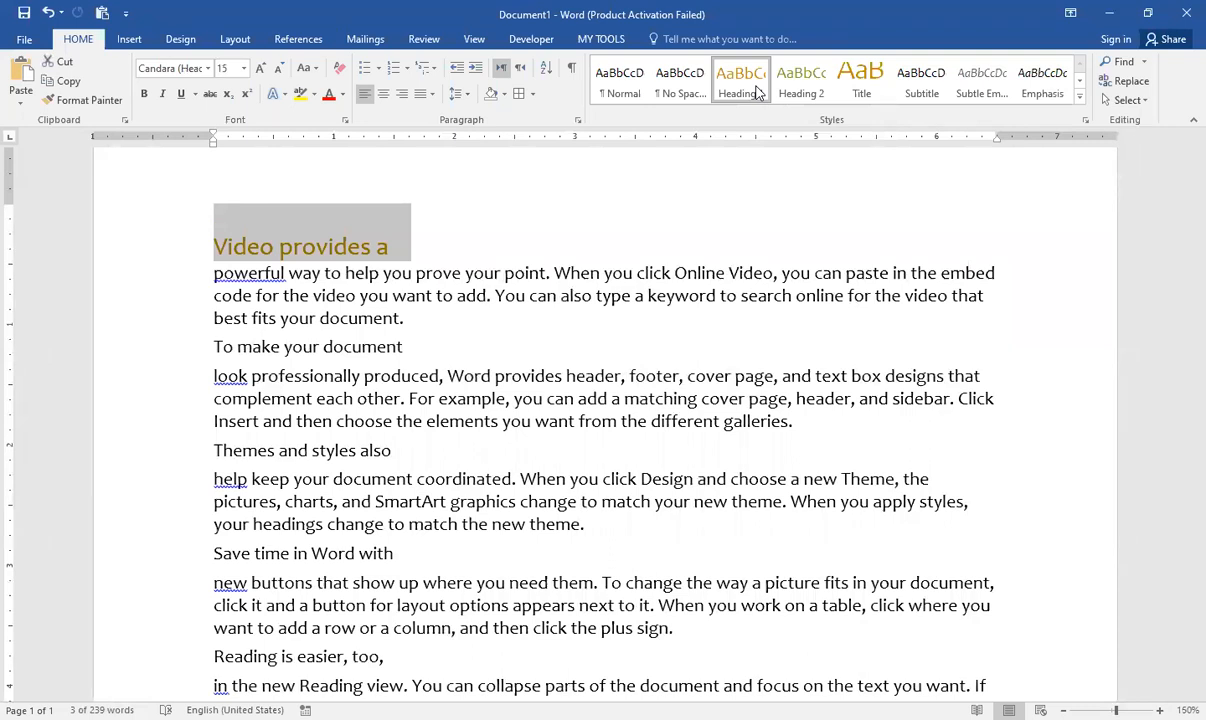
Break the final paragraph after "stop reading" and after "before you" so that "before you" stands on its own line
scroll(426, 465, down, 4)
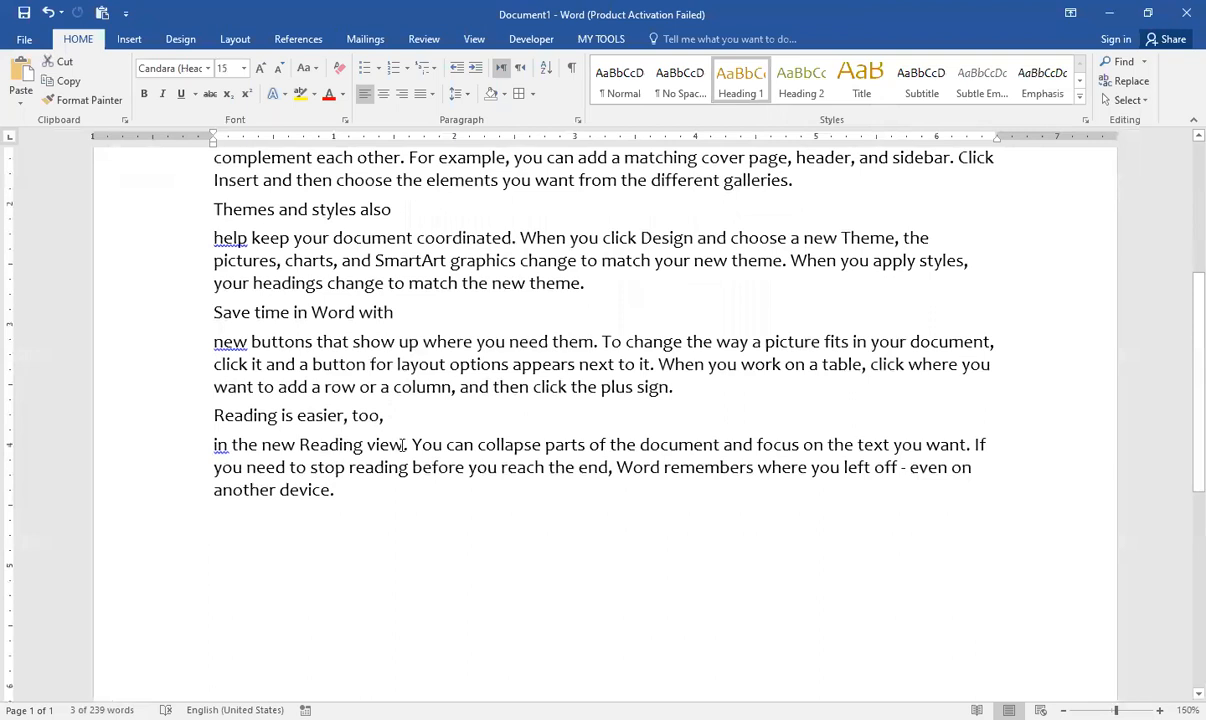
click(411, 470)
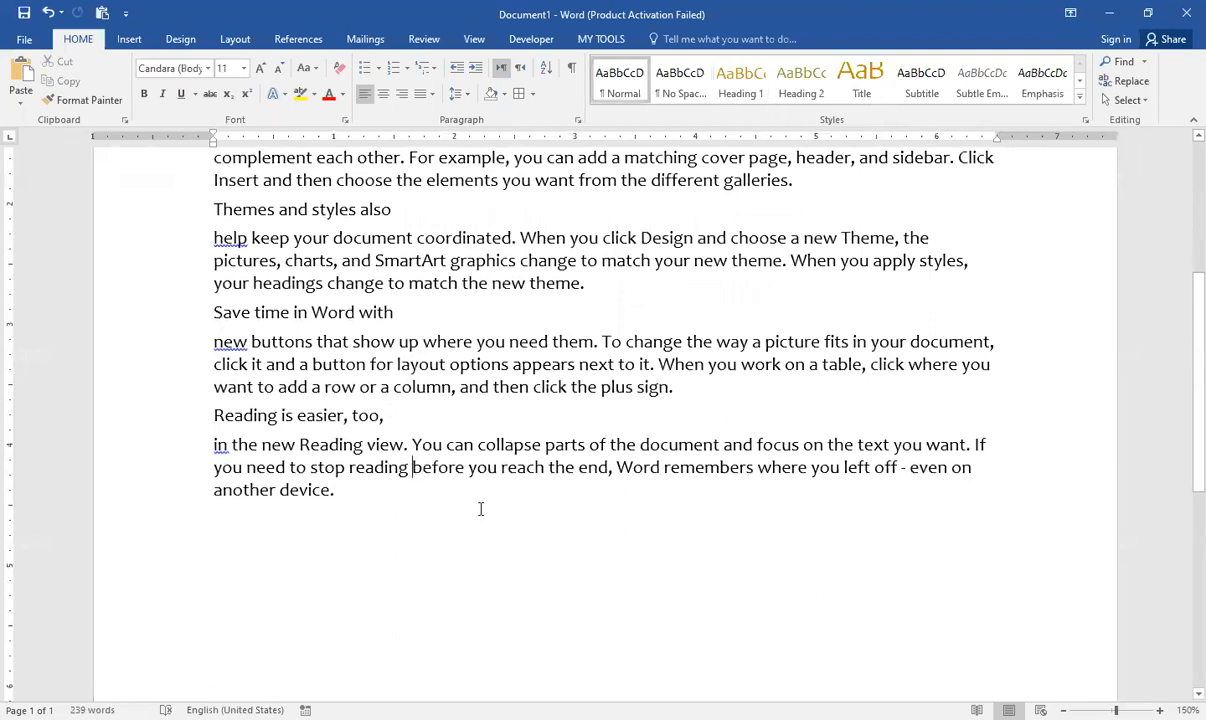
key(Return)
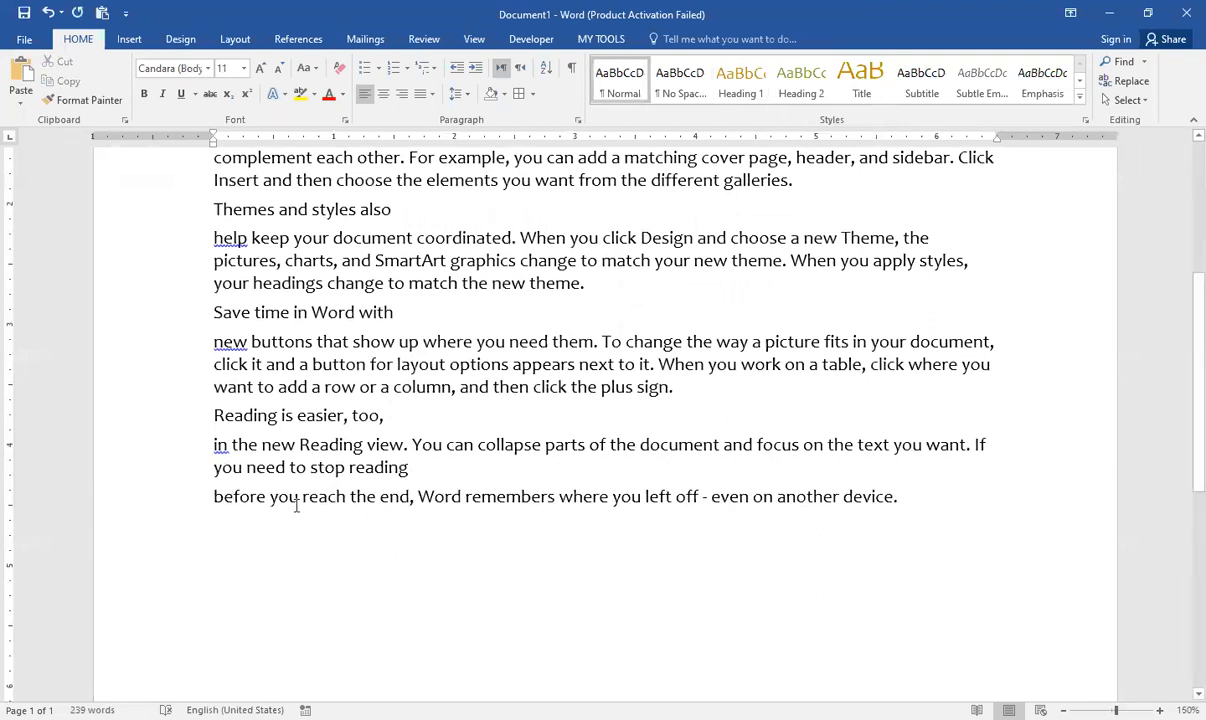
drag(298, 499, 199, 507)
click(280, 528)
click(303, 498)
key(Return)
drag(312, 490, 190, 508)
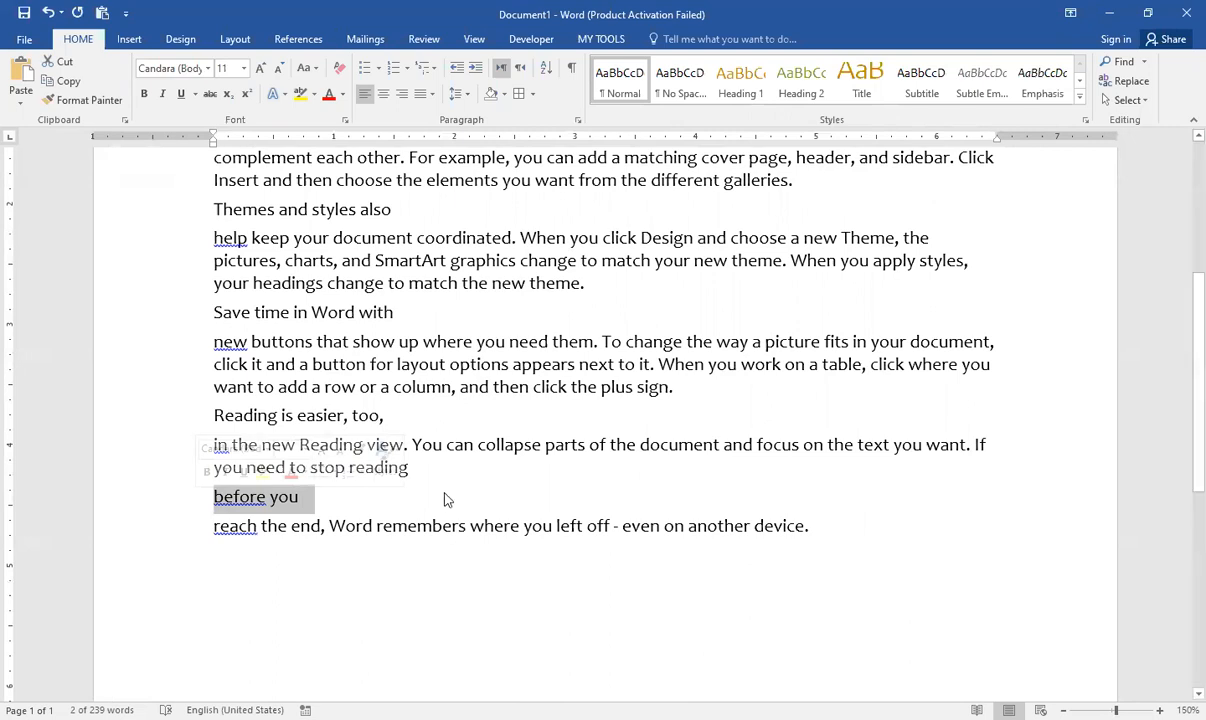
Apply Heading 2 to the line "To make your document" and Heading 3 to "Themes and styles also"
scroll(447, 495, up, 5)
triple_click(397, 307)
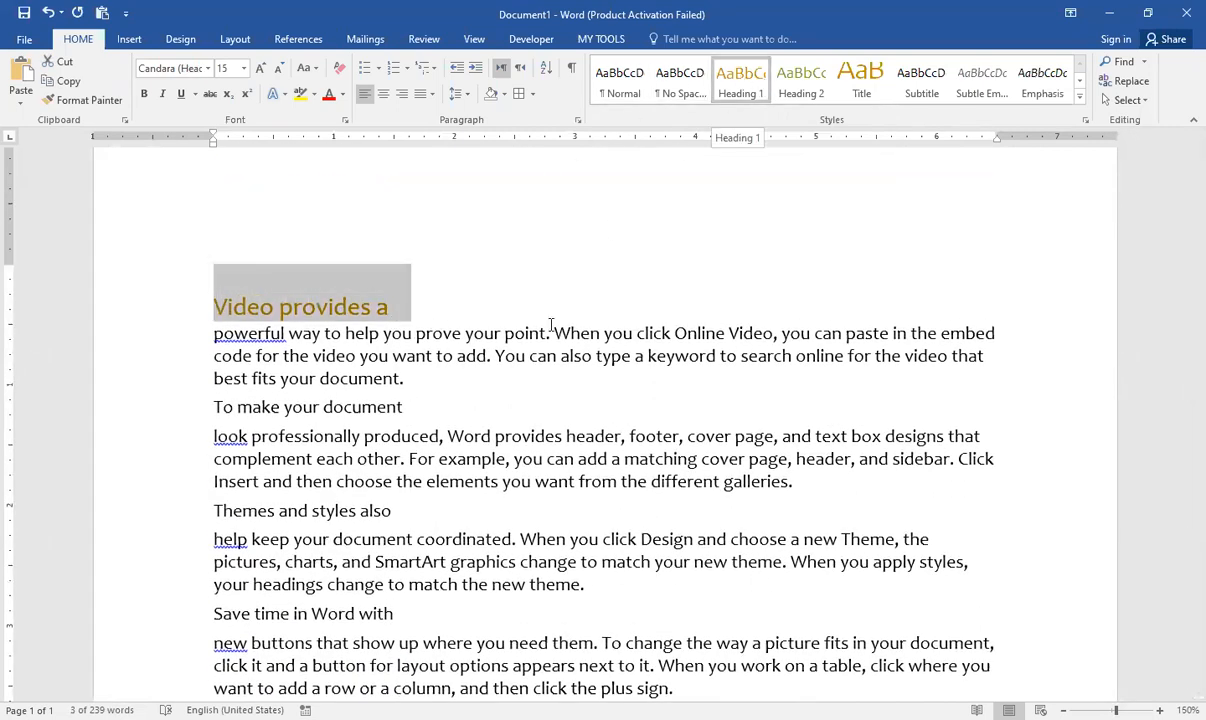
drag(412, 405, 229, 395)
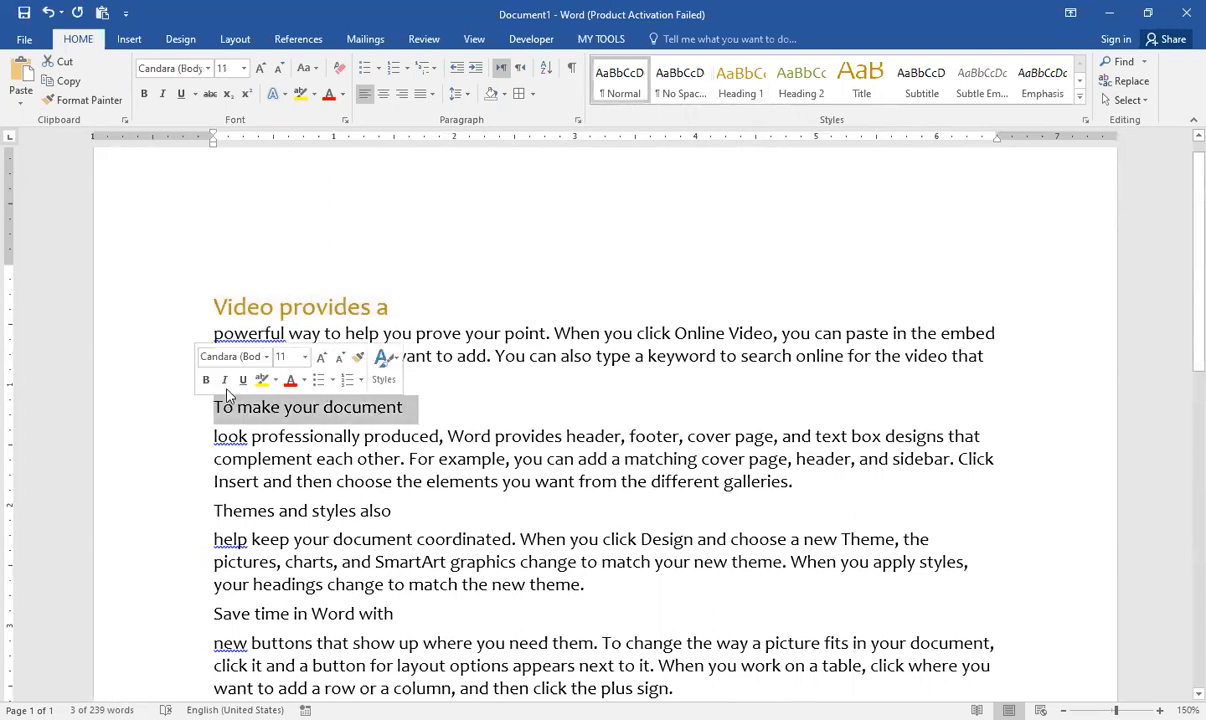
click(790, 85)
scroll(402, 390, down, 2)
drag(402, 390, 170, 388)
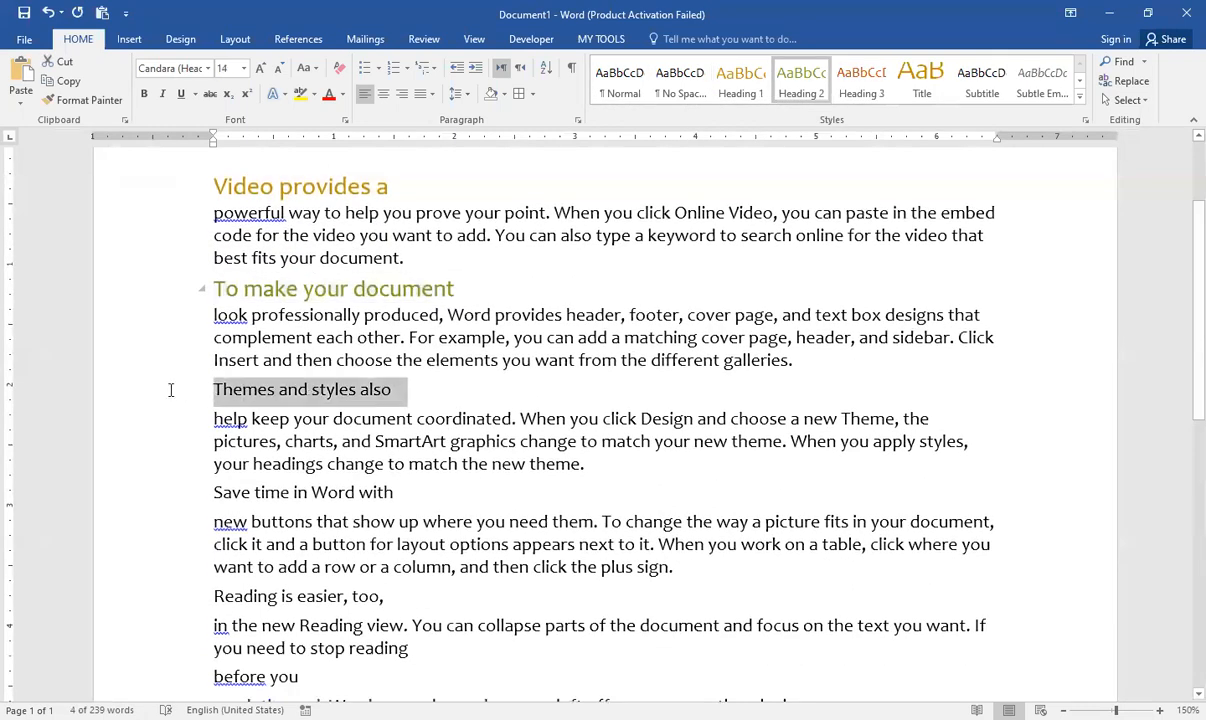
click(861, 80)
Apply Heading 2 to the line "Save time in Word with" and Heading 3 to "Reading is easier, too,"
scroll(420, 380, down, 2)
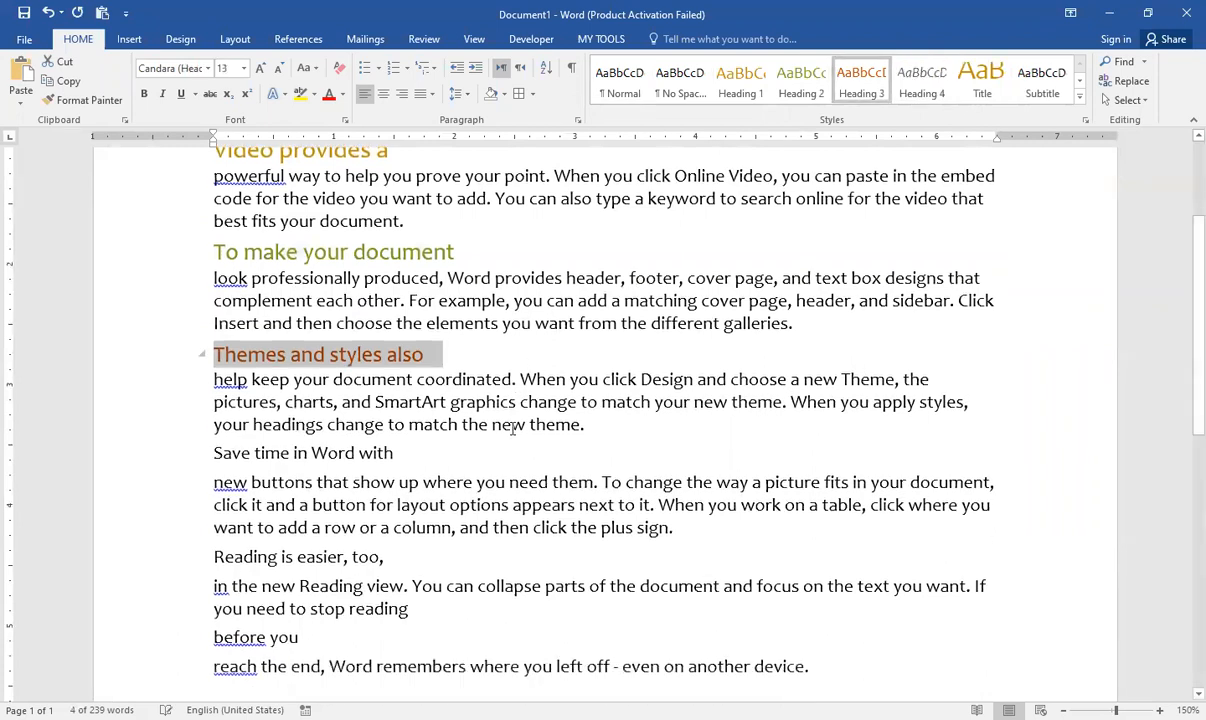
drag(400, 369, 208, 369)
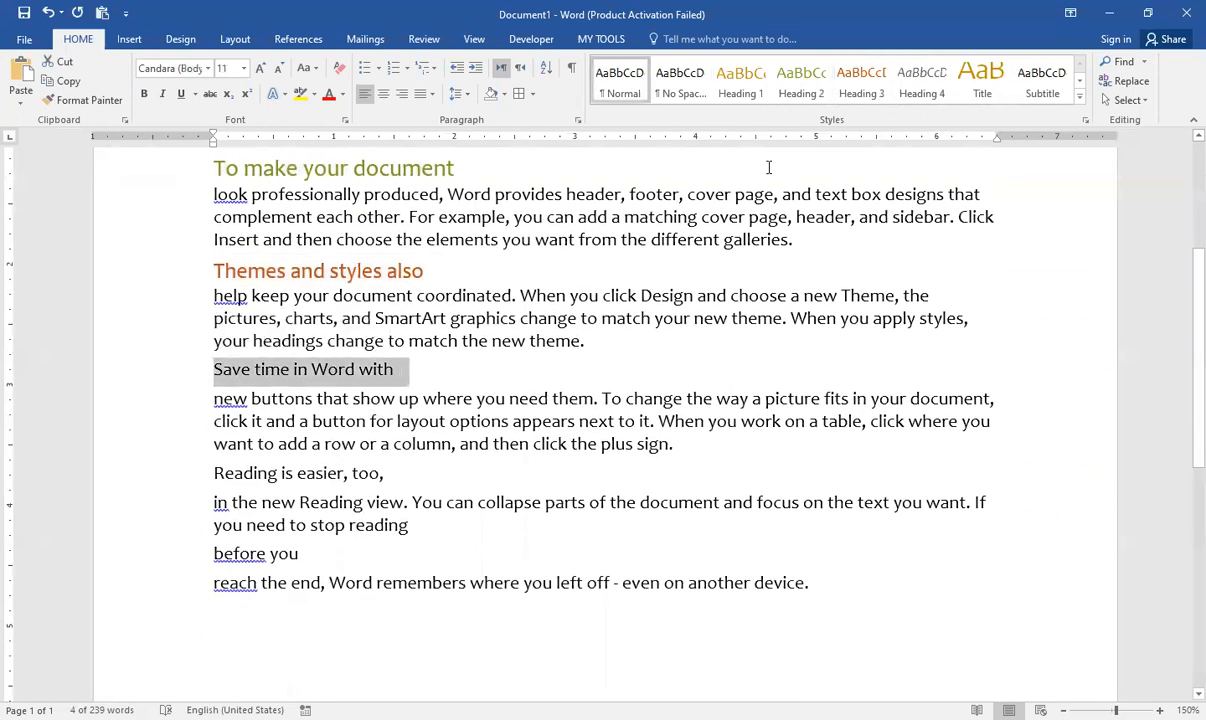
click(803, 84)
drag(398, 474, 224, 478)
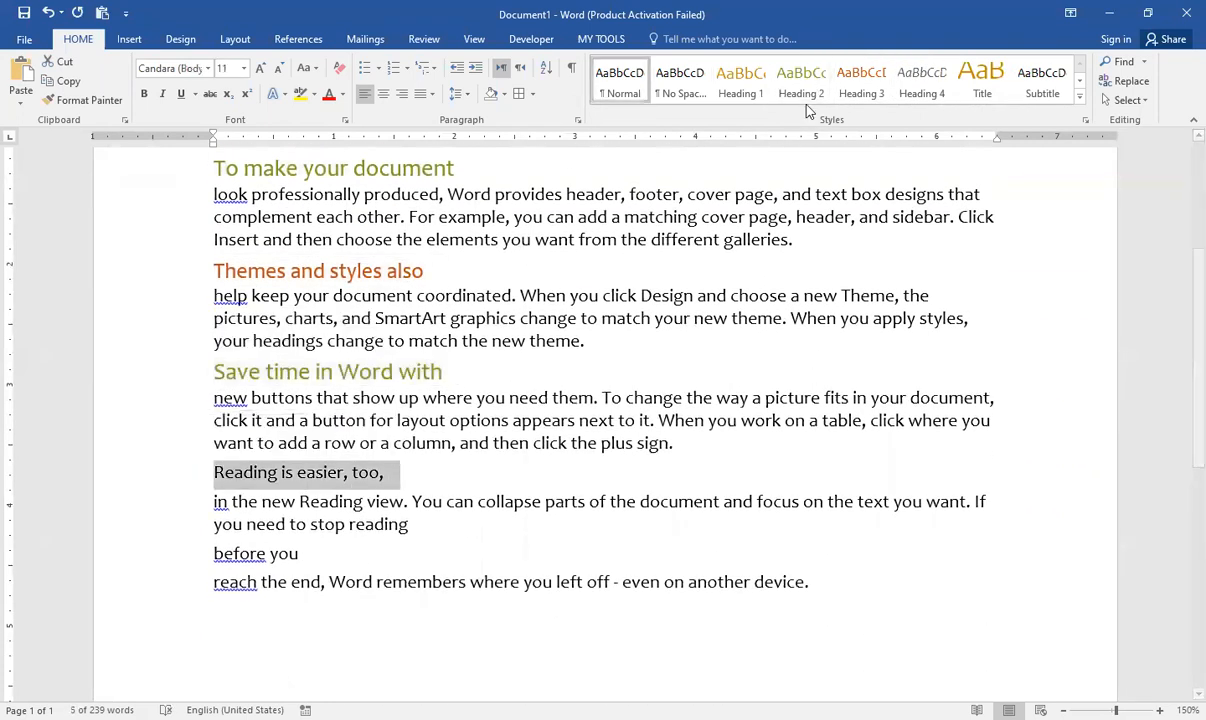
click(861, 80)
Apply the Heading 1 style to the line "before you" near the end of the document
drag(318, 553, 175, 553)
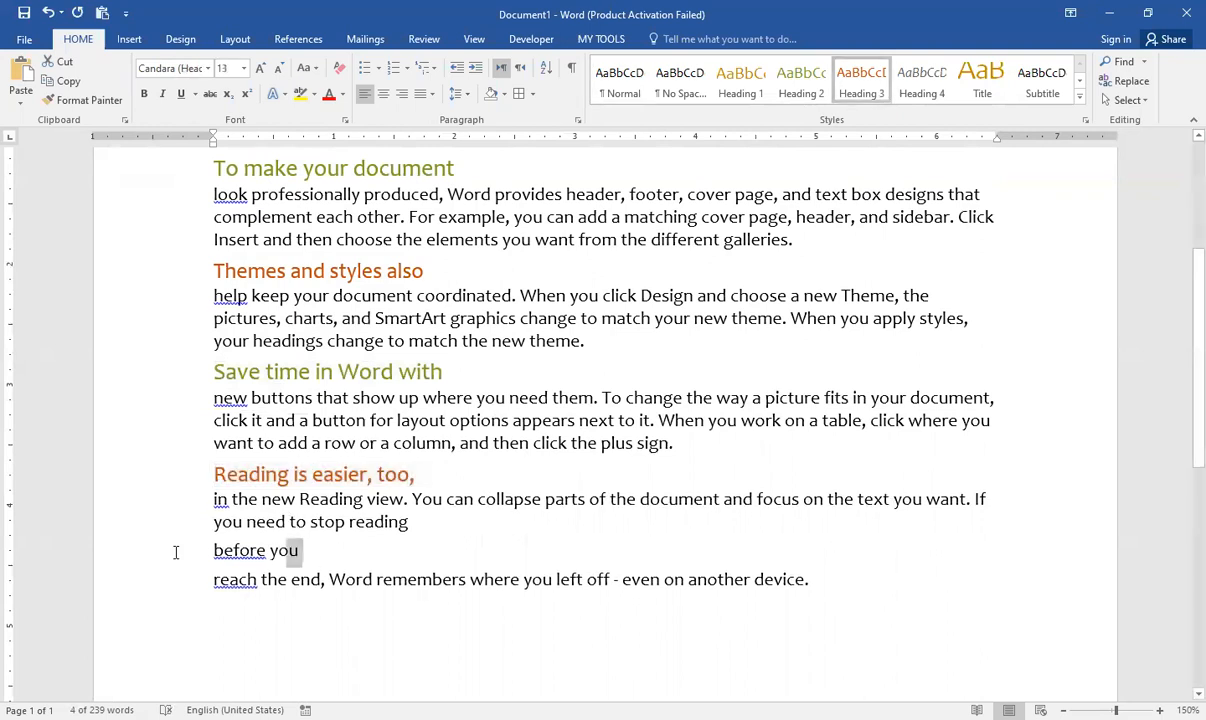
click(740, 80)
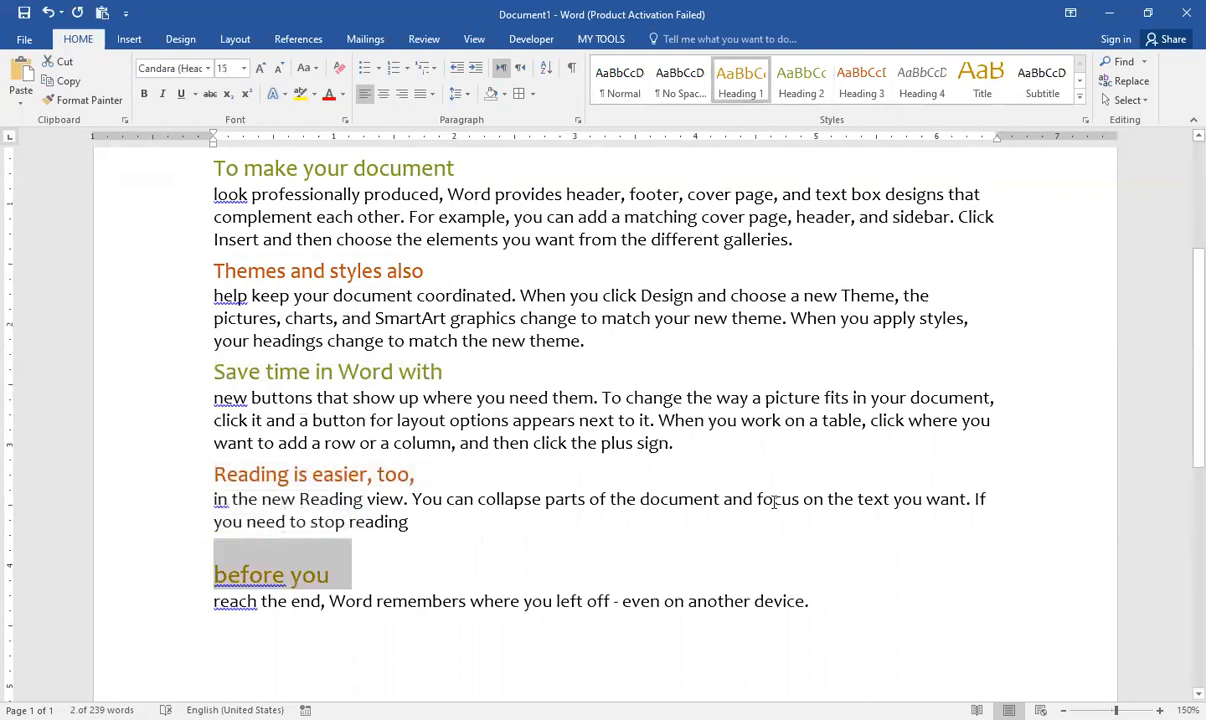
scroll(775, 502, up, 1)
scroll(775, 502, down, 1)
scroll(775, 502, down, 4)
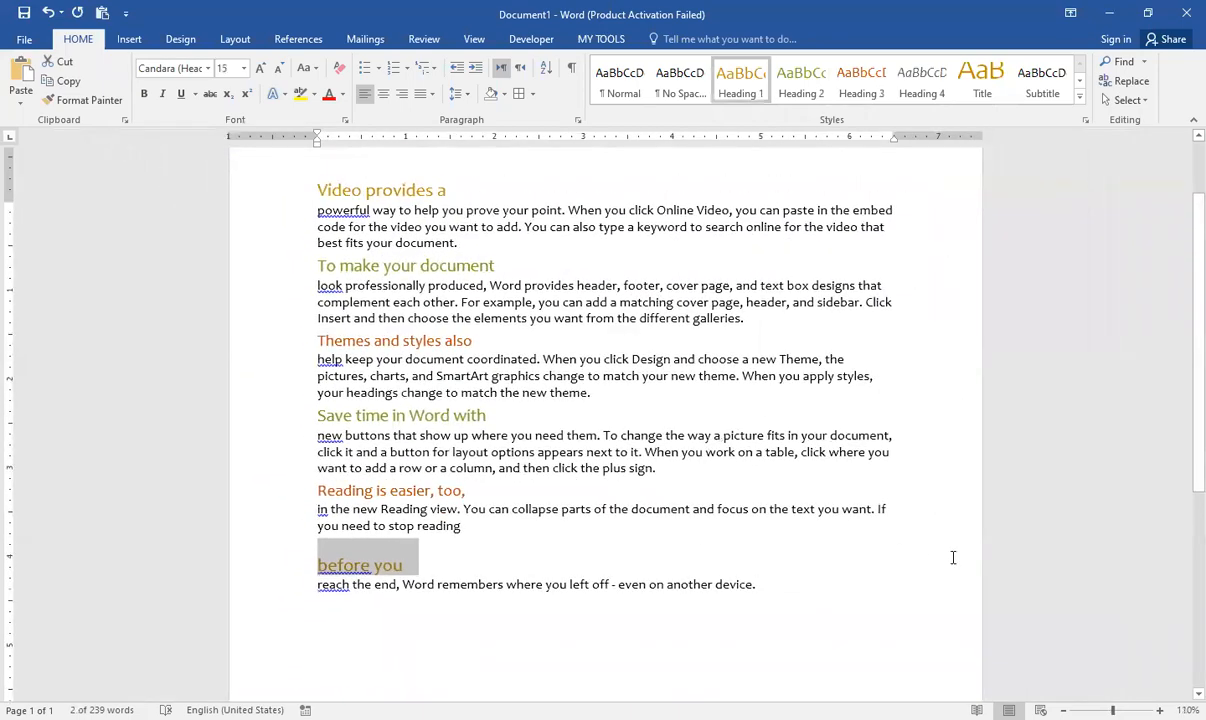
Copy the whole document and paste it repeatedly at the end until it fills 33 pages
scroll(953, 557, up, 1)
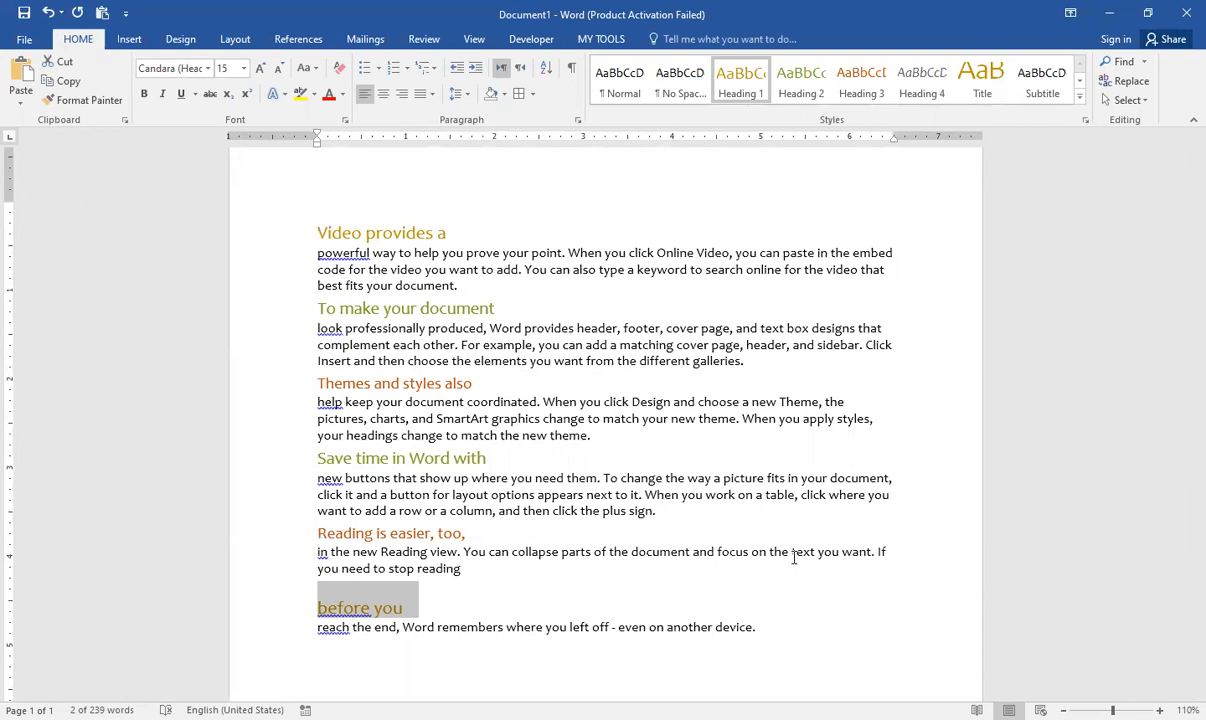
key(ctrl+a)
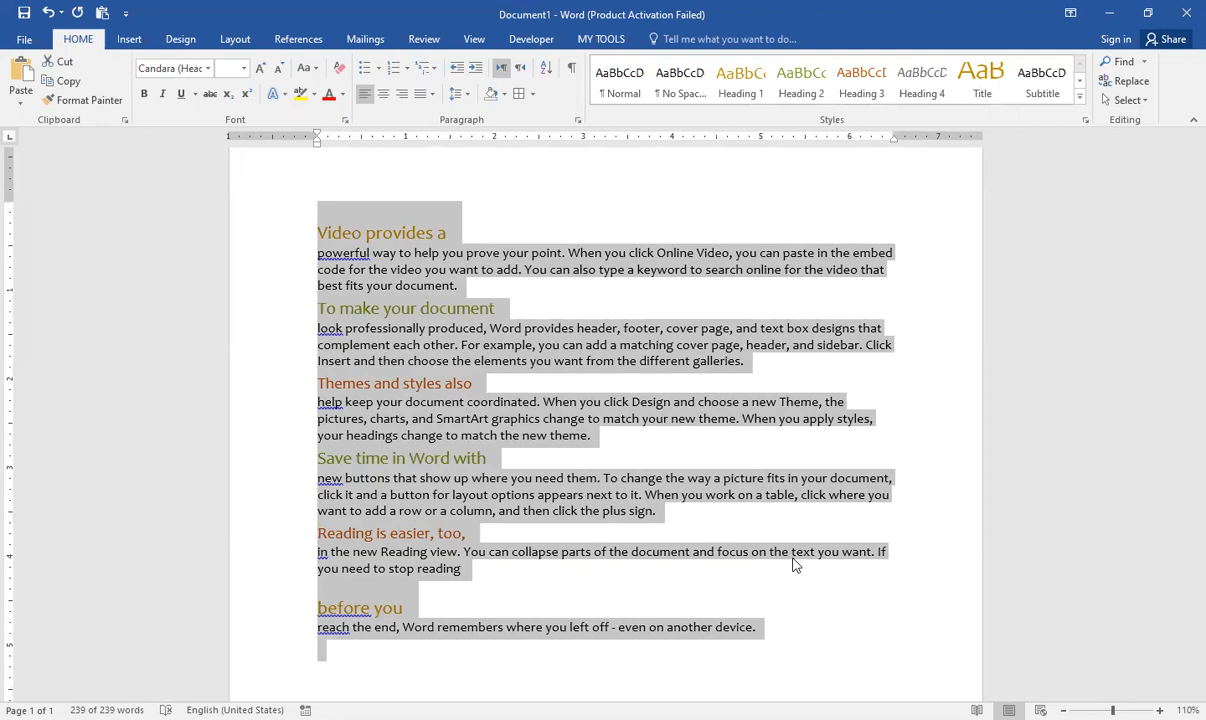
key(ctrl+End)
text(Video provides a powerful way to help you prove your point. When you click Online Video, you can paste in the embed code for the video you want to add. You can also type a keyword to search online for the video that best fits your document. To make your document look professionally produced, Word provides header, footer, cover page, and text box designs that complement each other. For example, you can add a matching cover page, header, and sidebar. Click Insert and then choose the elements you want from the different galleries. Themes and styles also help keep your document coordinated. When you click Design and choose a new Theme, the pictures, charts, and SmartArt graphics change to match your new theme. When you apply styles, your headings change to match the new theme. Save time in Word with new buttons that show up where you need them. To change the way a picture fits in your document, click it and a button for layout options appears next to it. When you work on a table, click where you want to add a row or a column, and then click the plus sign. Reading is easier, too, in the new Reading view. You can collapse parts of the document and focus on the text you want. If you need to stop reading  before you reach the end, Word remembers where you left off - even on another device.)
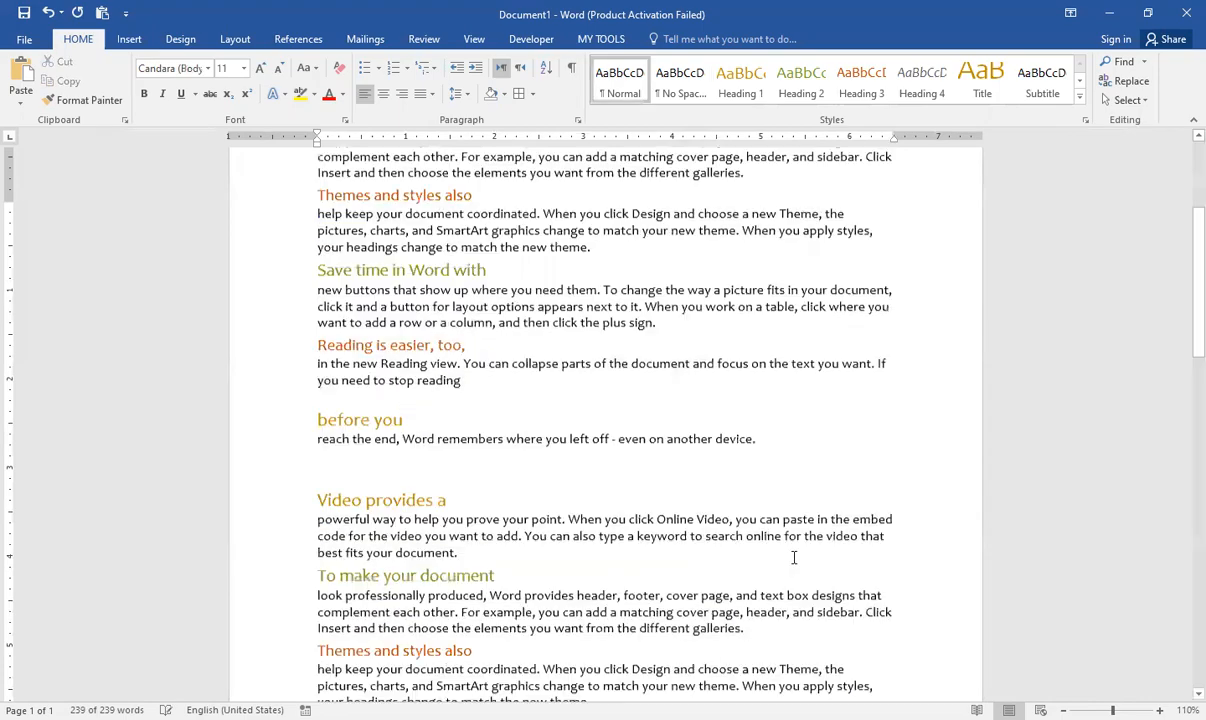
key(ctrl+v)
key(ctrl+v)
key(ctrl+v)
key(ctrl+v)
key(ctrl+v)
key(ctrl+v)
key(ctrl+v)
key(ctrl+v)
key(ctrl+v)
key(ctrl+v)
key(ctrl+v)
key(ctrl+v)
key(ctrl+v)
key(ctrl+v)
key(ctrl+v)
key(ctrl+v)
key(ctrl+v)
key(ctrl+v)
key(ctrl+v)
key(ctrl+v)
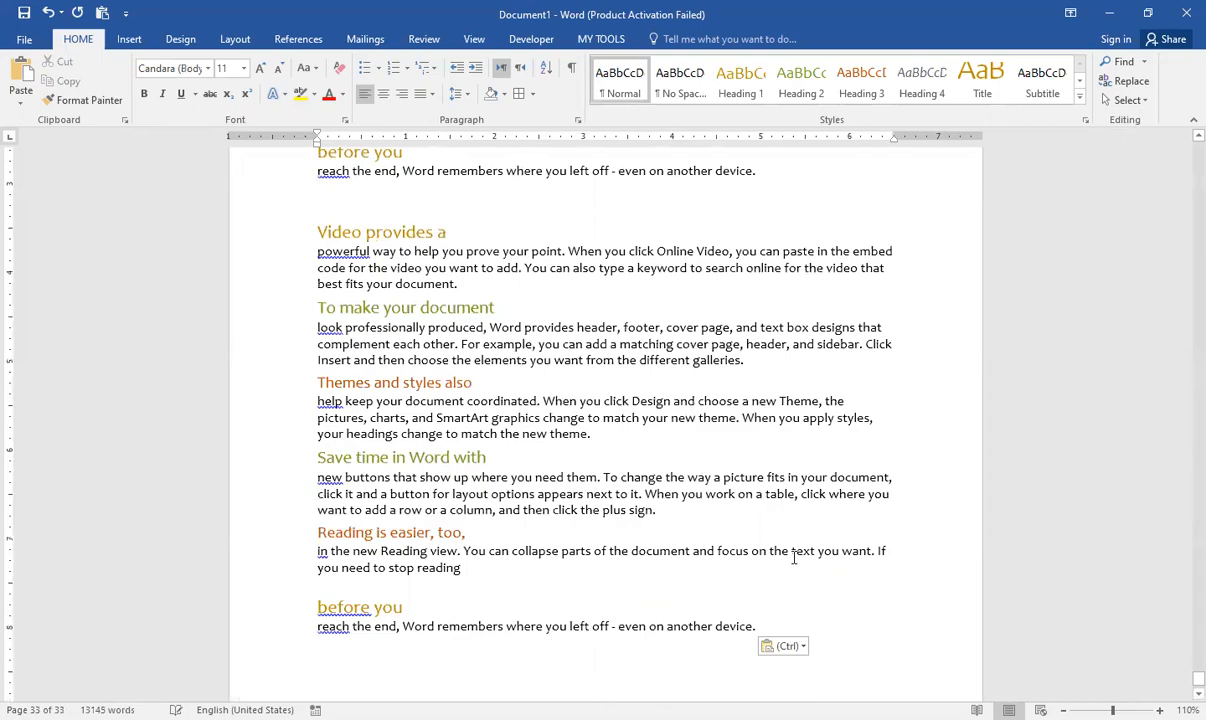
Show the Navigation pane and bring its heading list back to the first heading
scroll(794, 558, up, 18)
scroll(794, 558, up, 15)
scroll(794, 558, up, 15)
scroll(794, 558, up, 15)
scroll(794, 558, up, 15)
scroll(793, 557, up, 12)
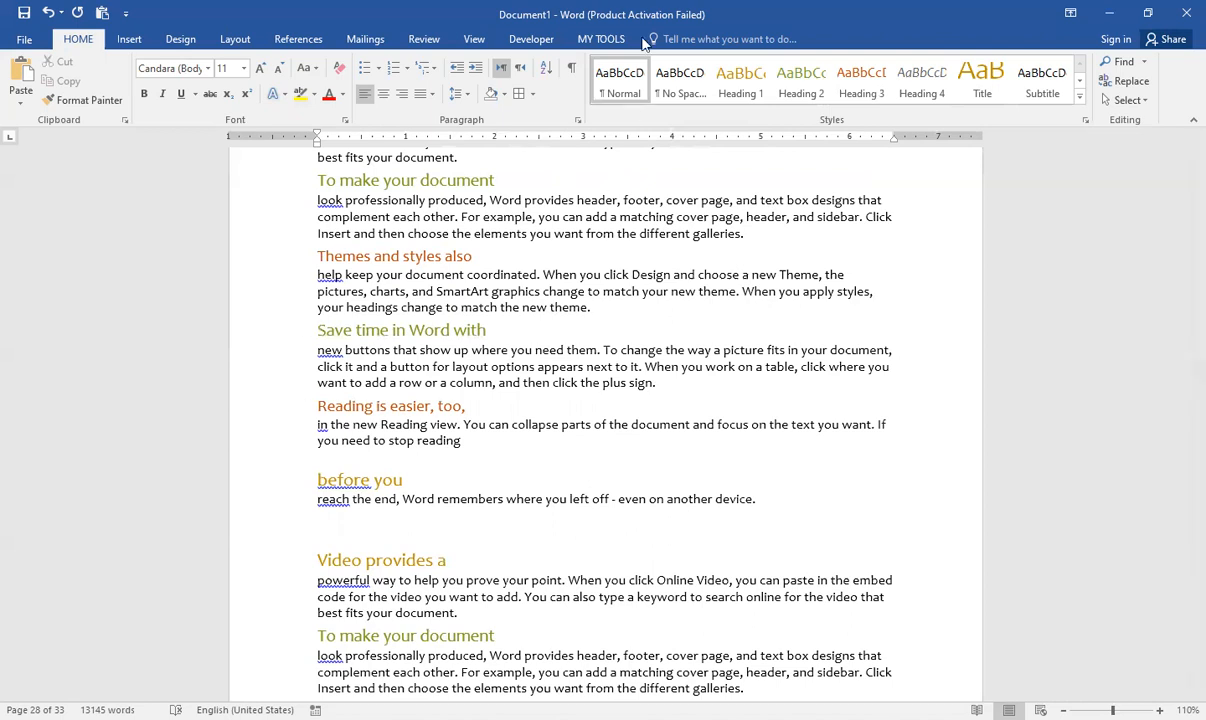
click(474, 39)
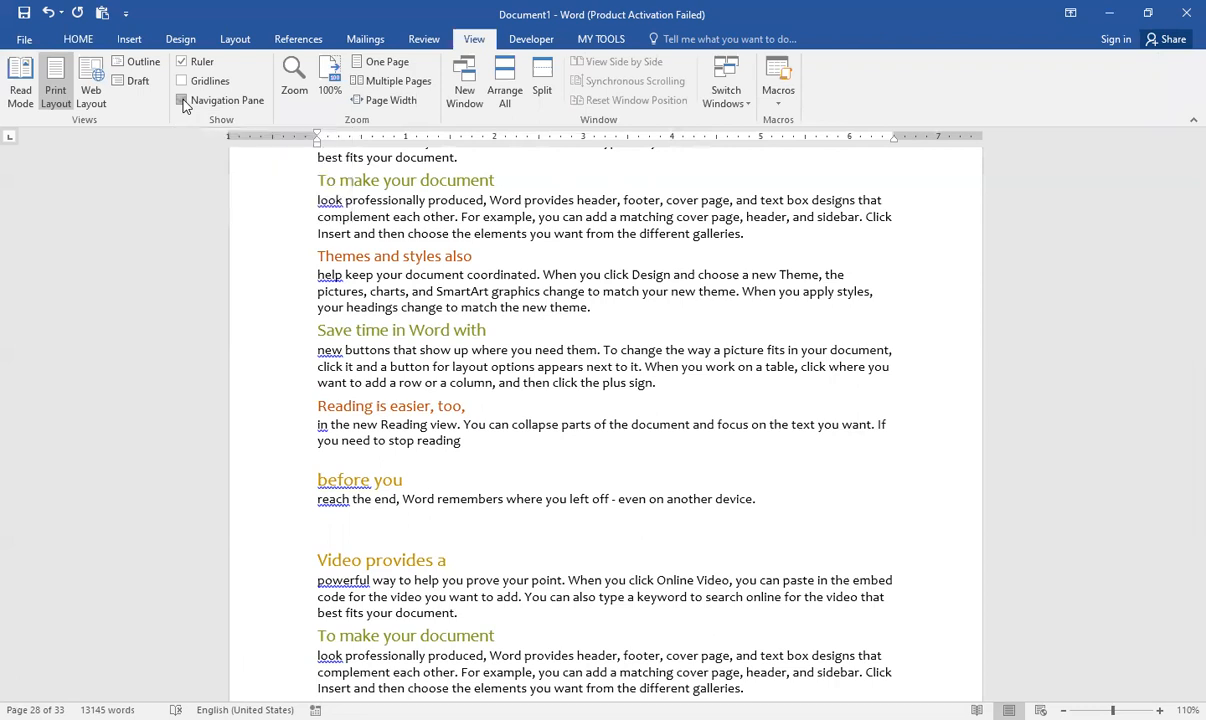
click(184, 101)
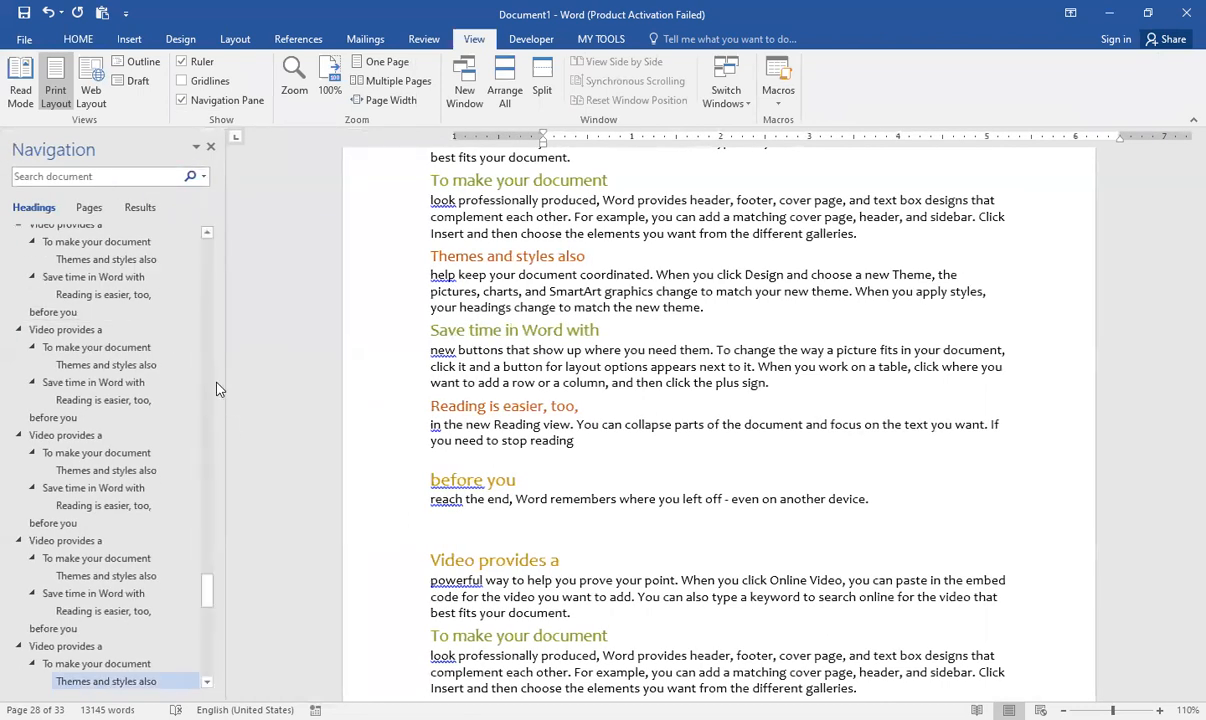
scroll(205, 566, down, 1)
drag(220, 491, 214, 267)
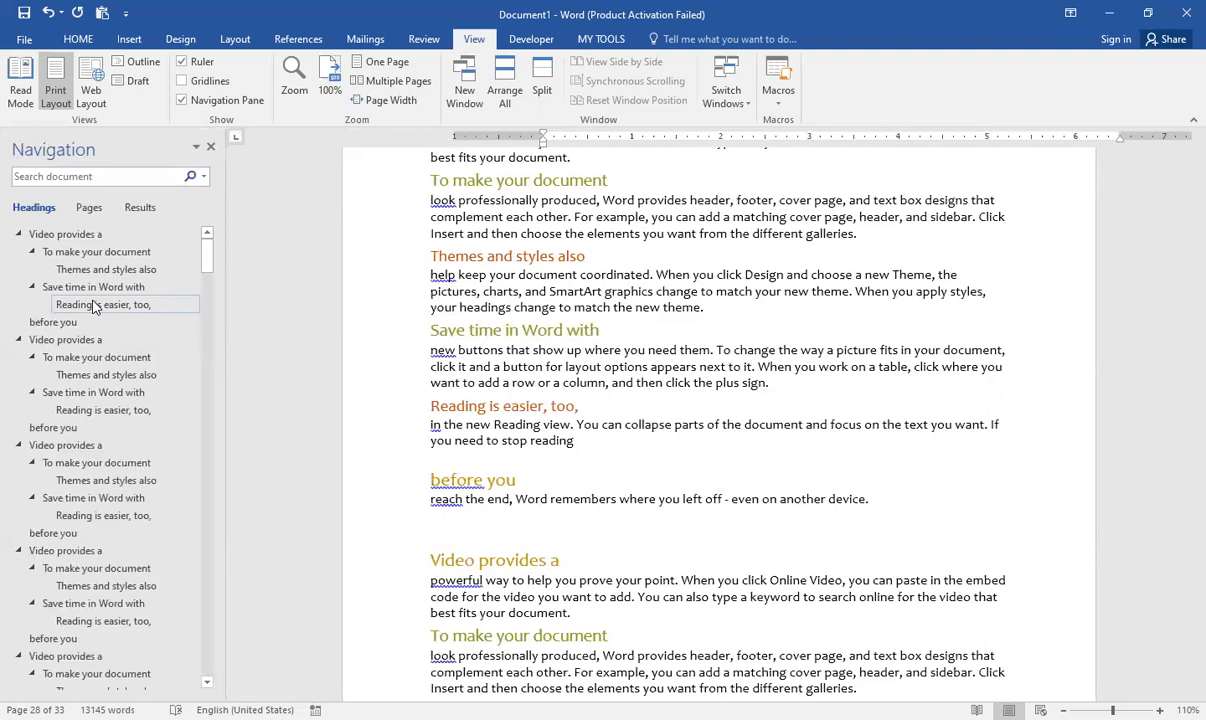
mouse_move(205, 243)
mouse_down()
mouse_move(212, 655)
mouse_move(212, 252)
mouse_up()
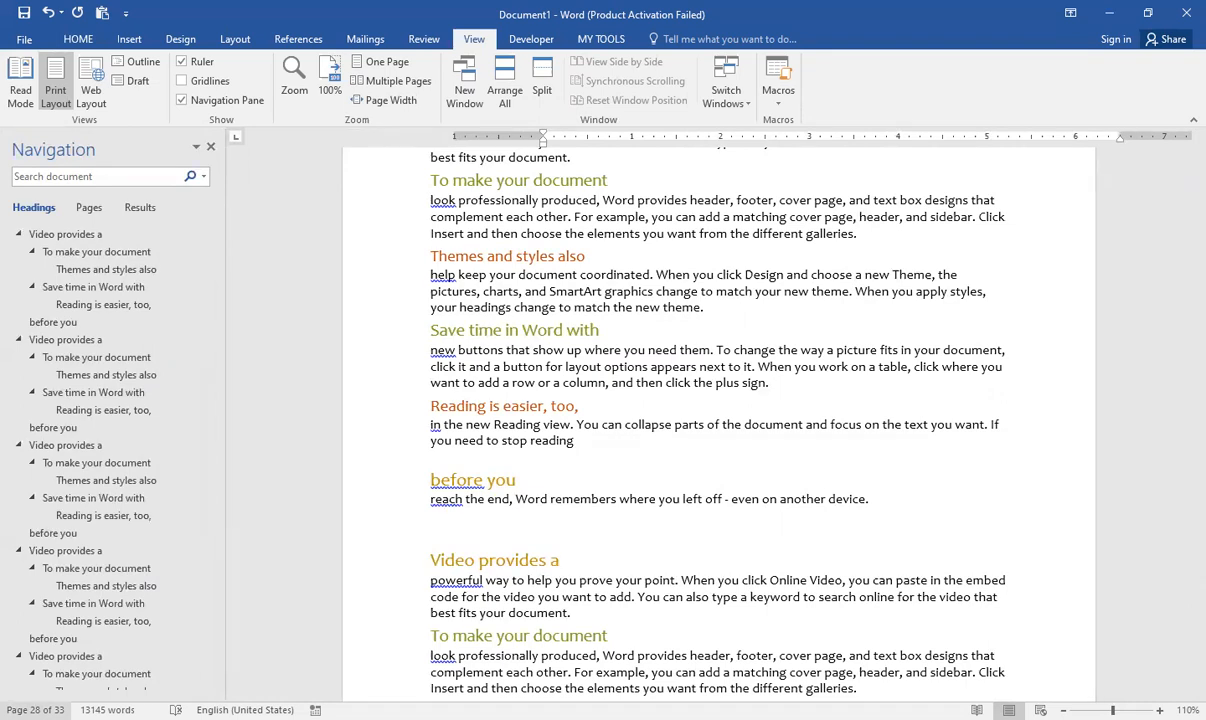
Delete the entire document content and paste back a single copy of the sample text with its headings
key(ctrl+a)
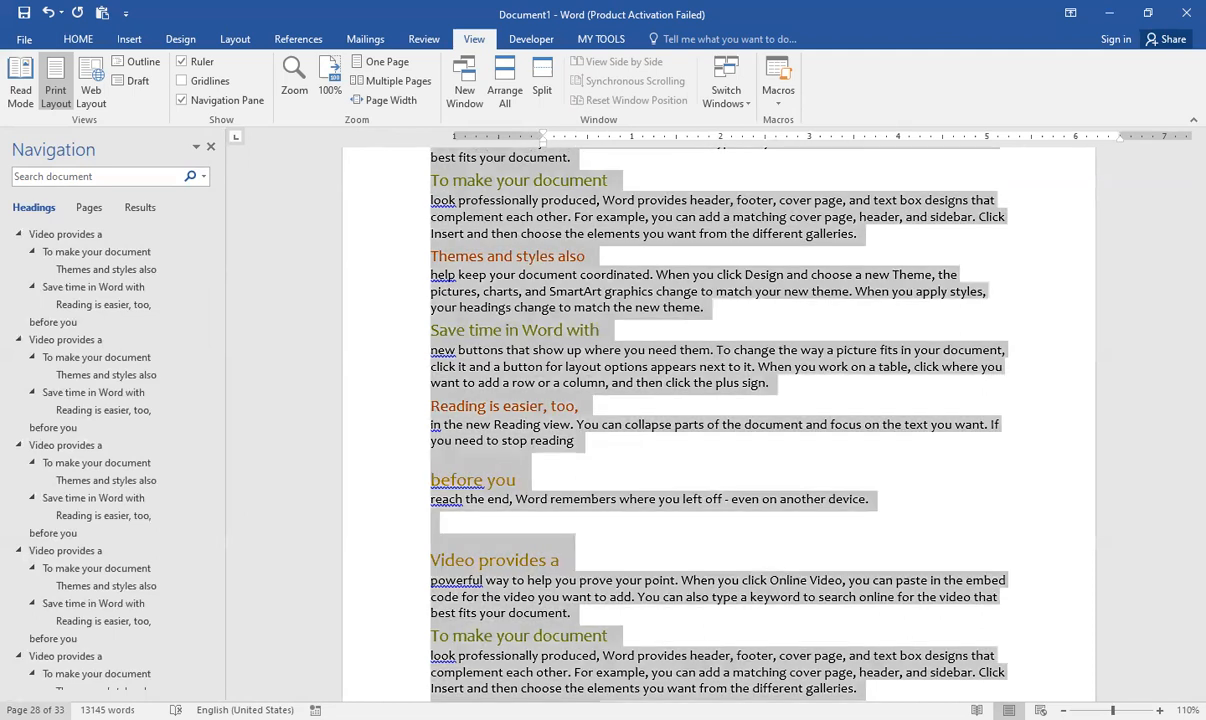
key(Delete)
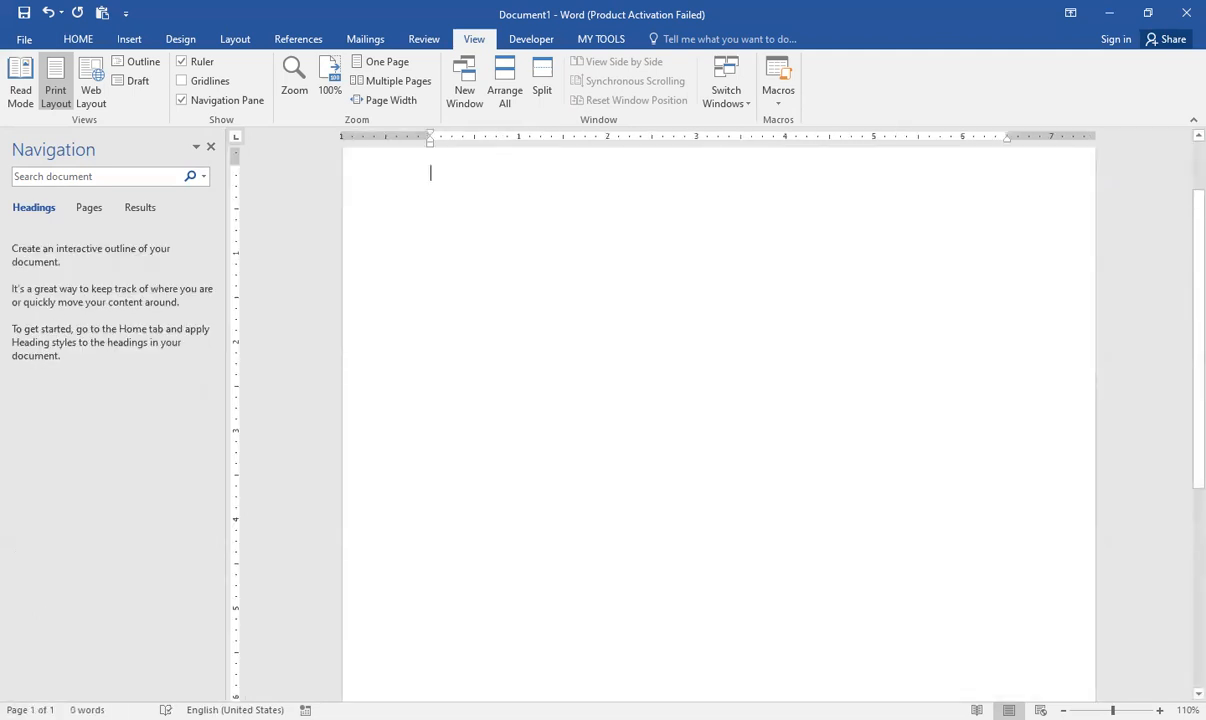
text(Video provides a powerful way to help you prove your point. When you click Online Video, you can paste in the embed code for the video you want to add. You can also type a keyword to search online for the video that best fits your document. To make your document look professionally produced, Word provides header, footer, cover page, and text box designs that complement each other. For example, you can add a matching cover page, header, and sidebar. Click Insert and then choose the elements you want from the different galleries. Themes and styles also help keep your document coordinated. When you click Design and choose a new Theme, the pictures, charts, and SmartArt graphics change to match your new theme. When you apply styles, your headings change to match the new theme. Save time in Word with new buttons that show up where you need them. To change the way a picture fits in your document, click it and a button for layout options appears next to it. When you work on a table, click where you want to add a row or a column, and then click the plus sign. Reading is easier, too, in the new Reading view. You can collapse parts of the document and focus on the text you want. If you need to stop reading  before you reach the end, Word remembers where you left off - even on another device.)
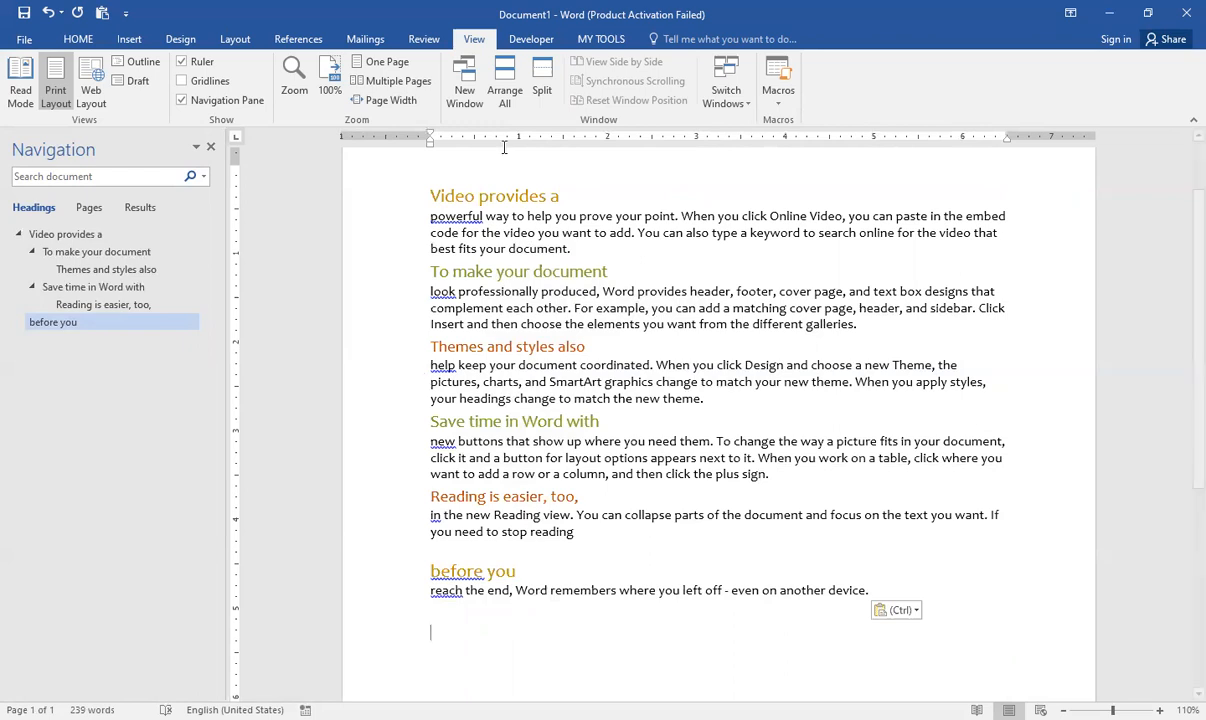
Hide the Navigation pane and show it again
click(183, 102)
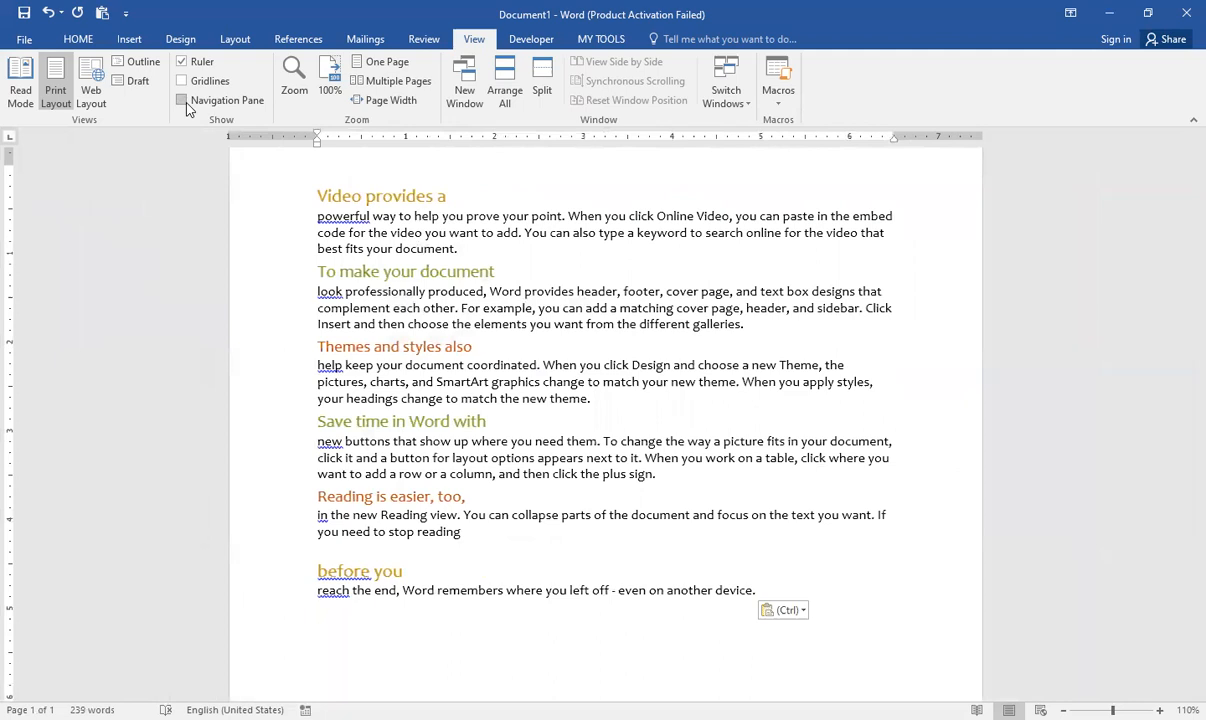
click(183, 101)
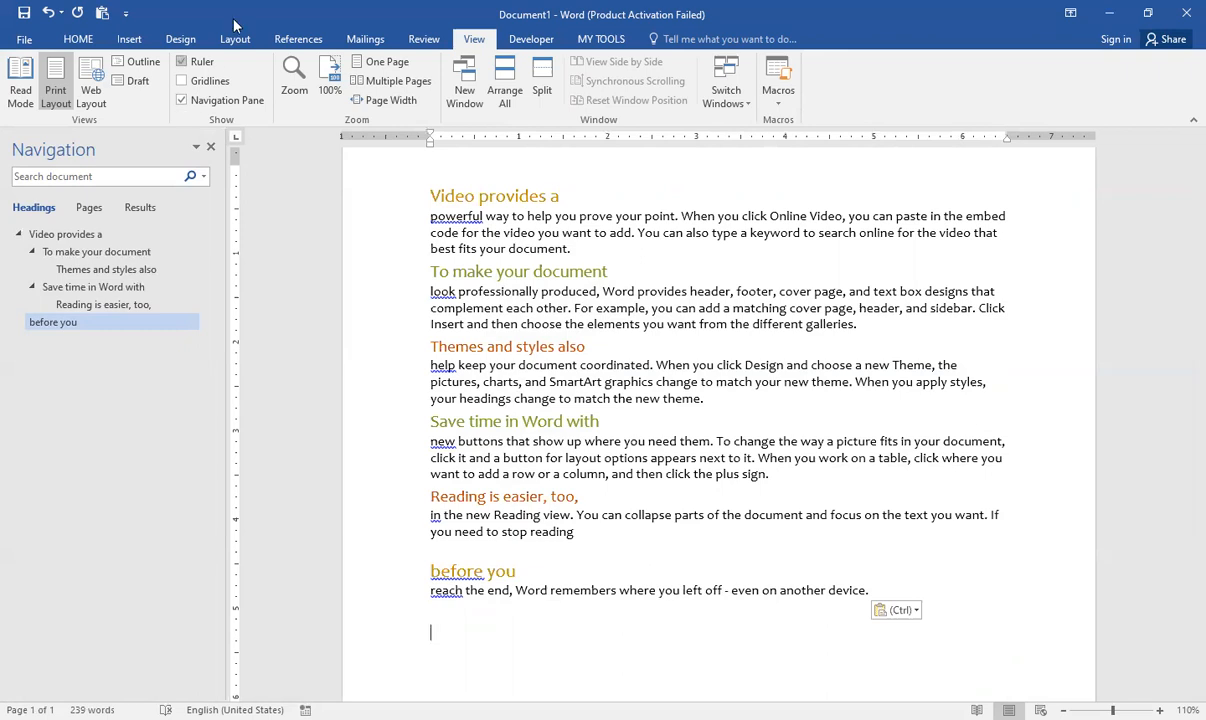
Paste the sample text repeatedly until the document holds five copies of it
click(74, 42)
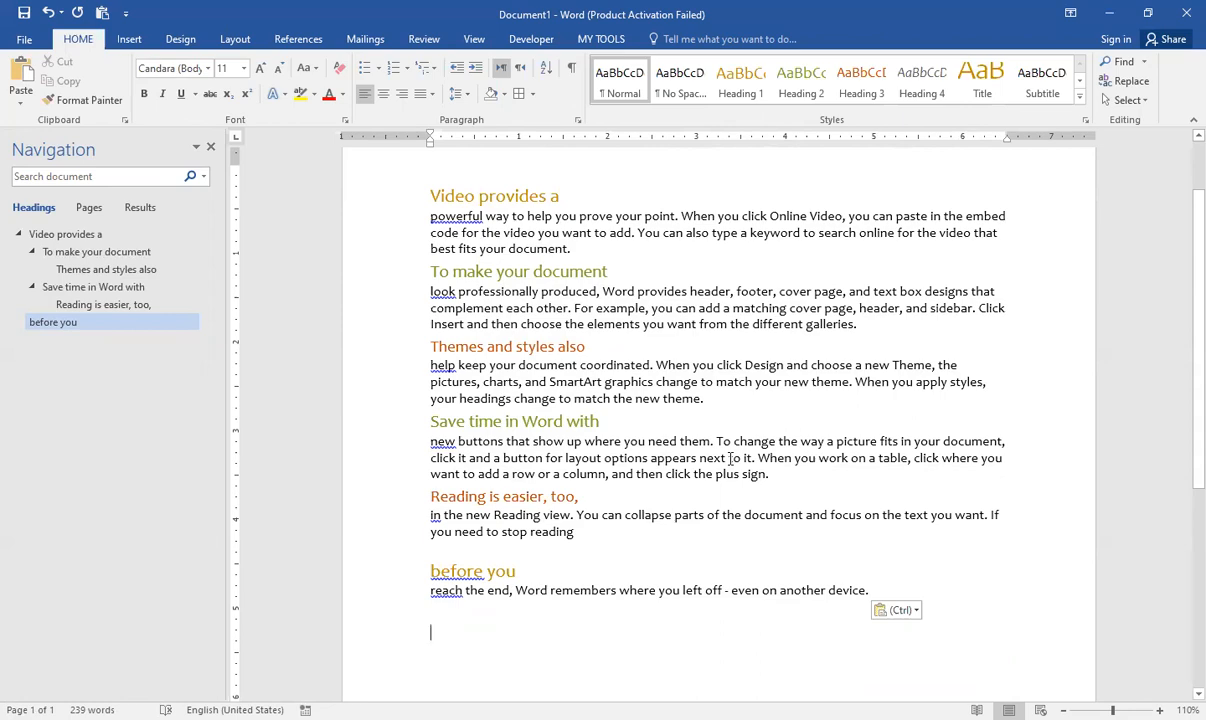
key(ctrl+a)
key(ctrl+v)
key(ctrl+v)
key(ctrl+v)
key(ctrl+v)
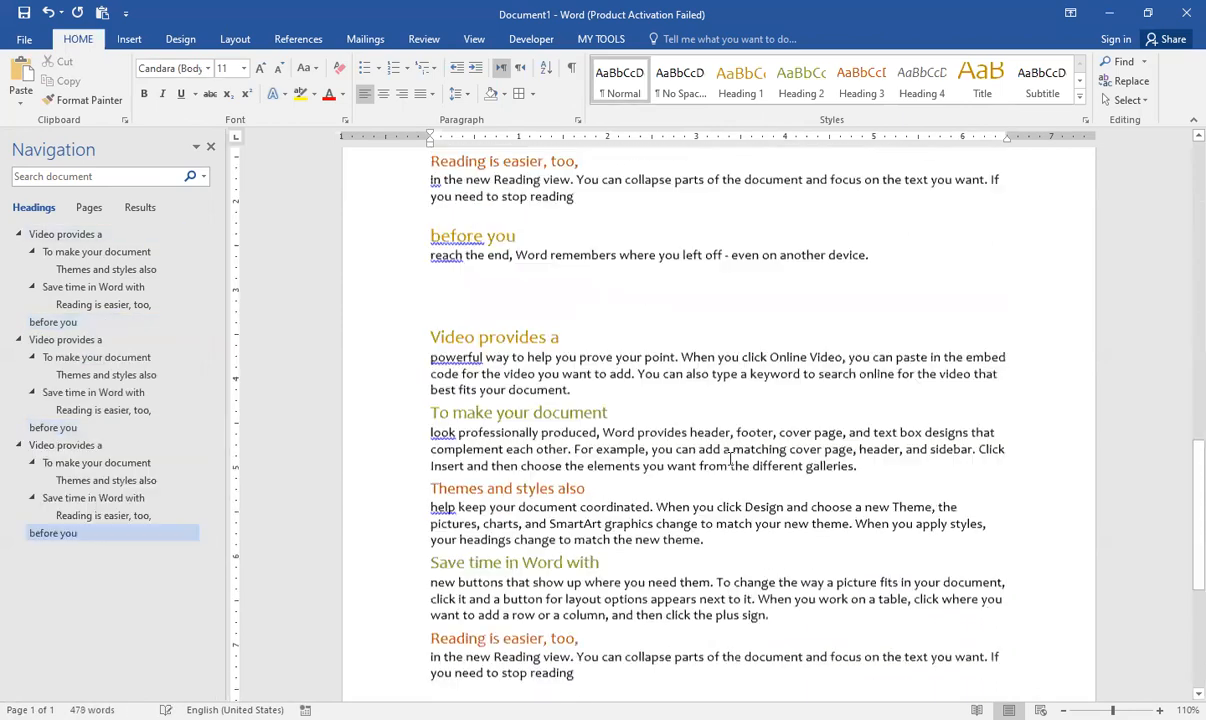
Close the Navigation pane and run a Find for the word "Video" selected in the document's first heading
click(210, 146)
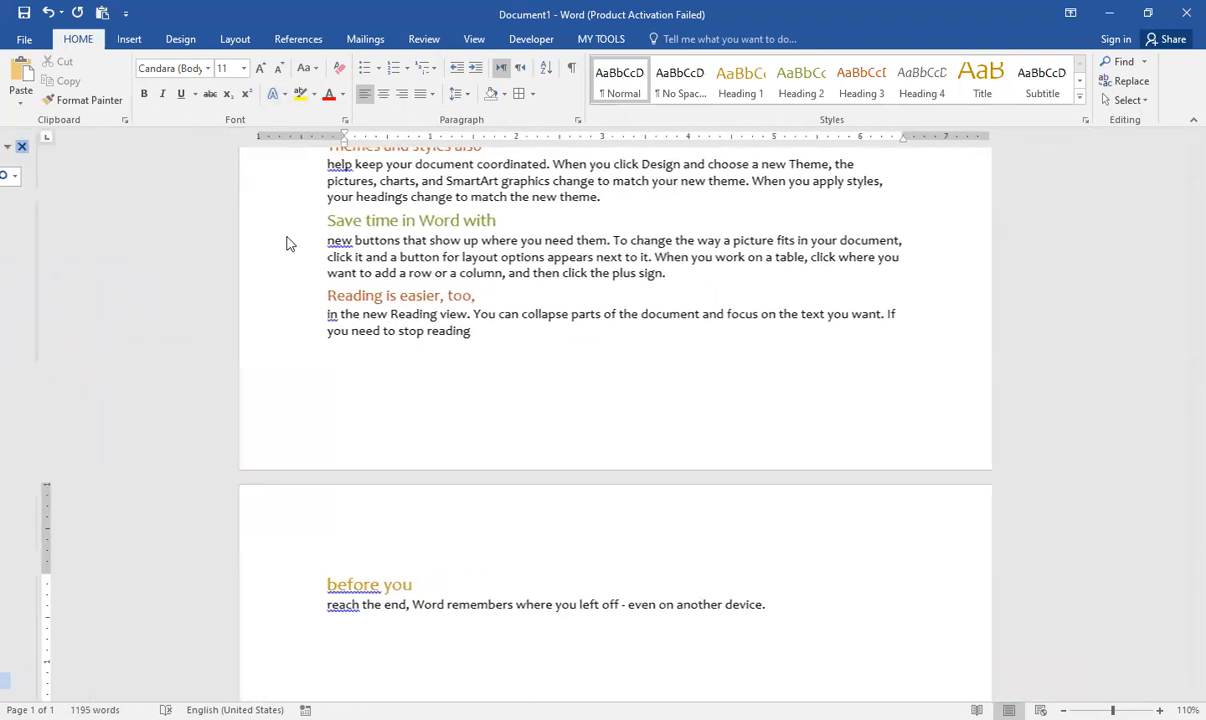
scroll(1183, 482, up, 3)
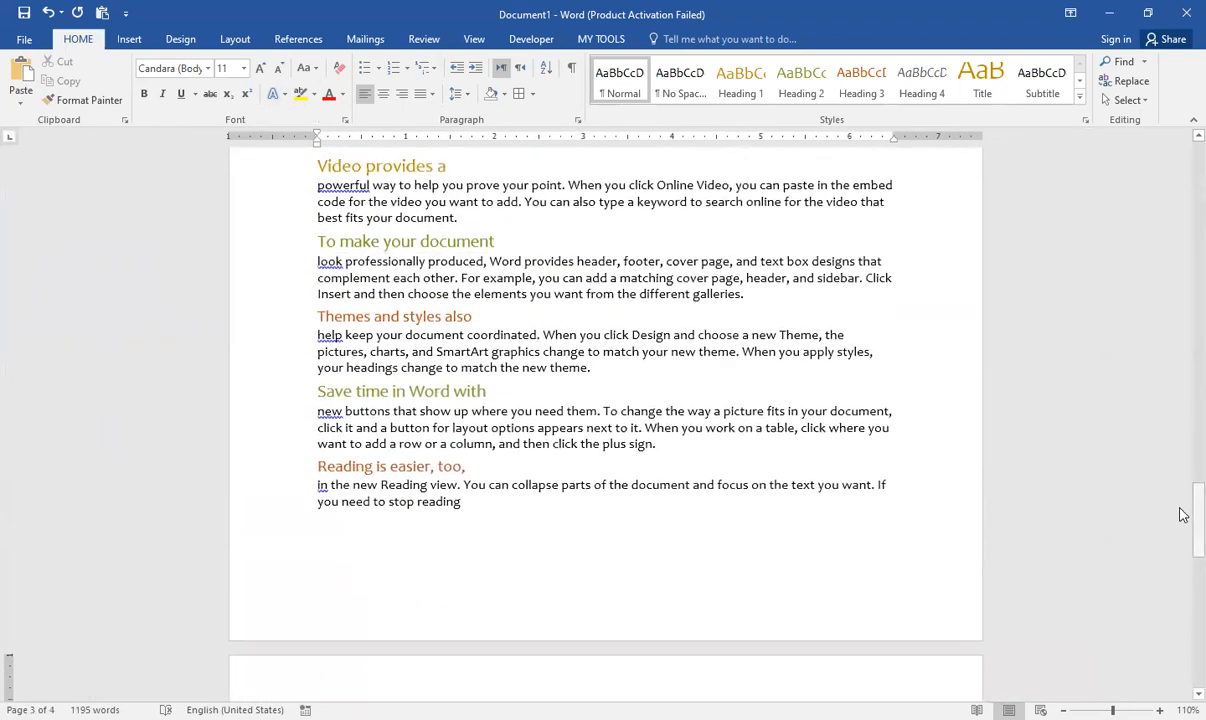
scroll(1183, 515, up, 3)
drag(318, 283, 362, 286)
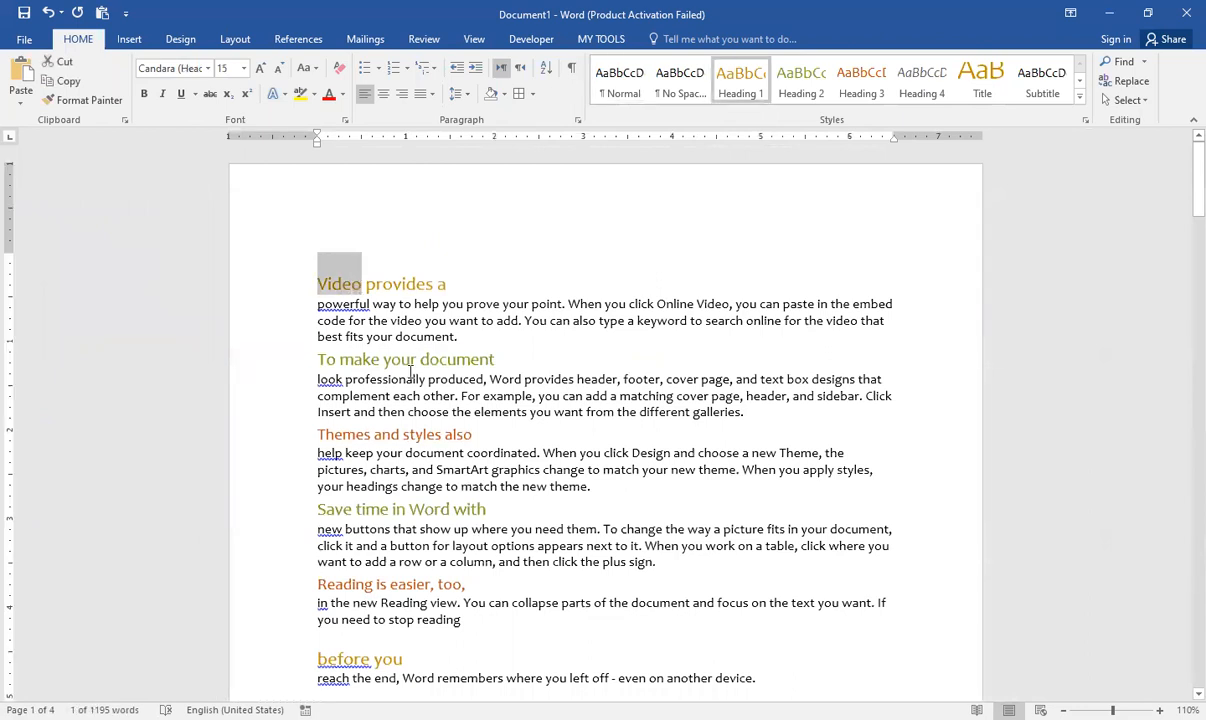
click(1124, 63)
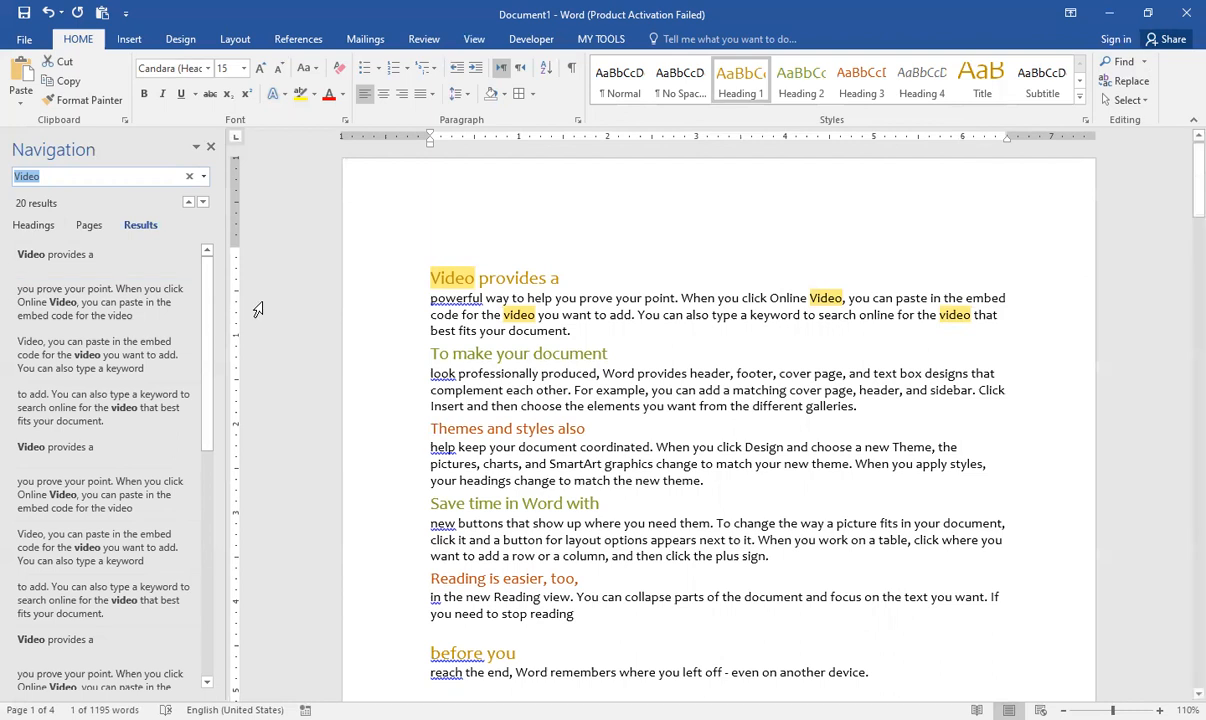
Delete the word "Video" from the first heading and undo the deletion
click(468, 280)
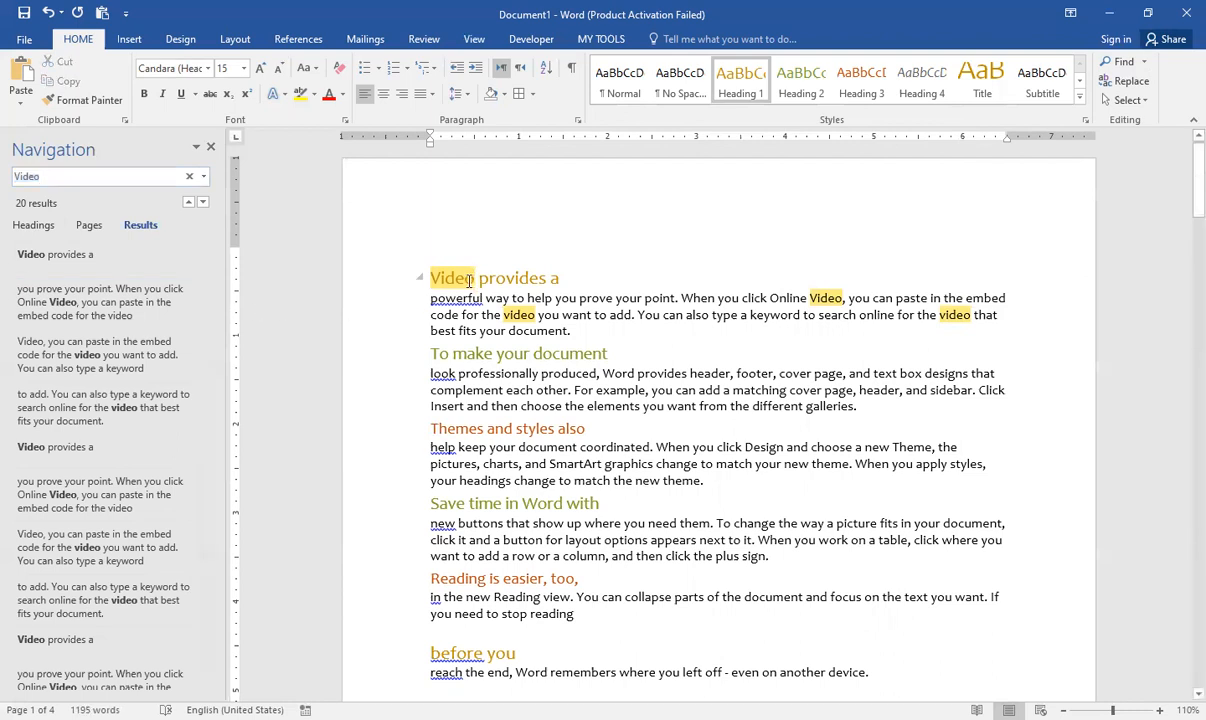
double_click(452, 279)
key(Delete)
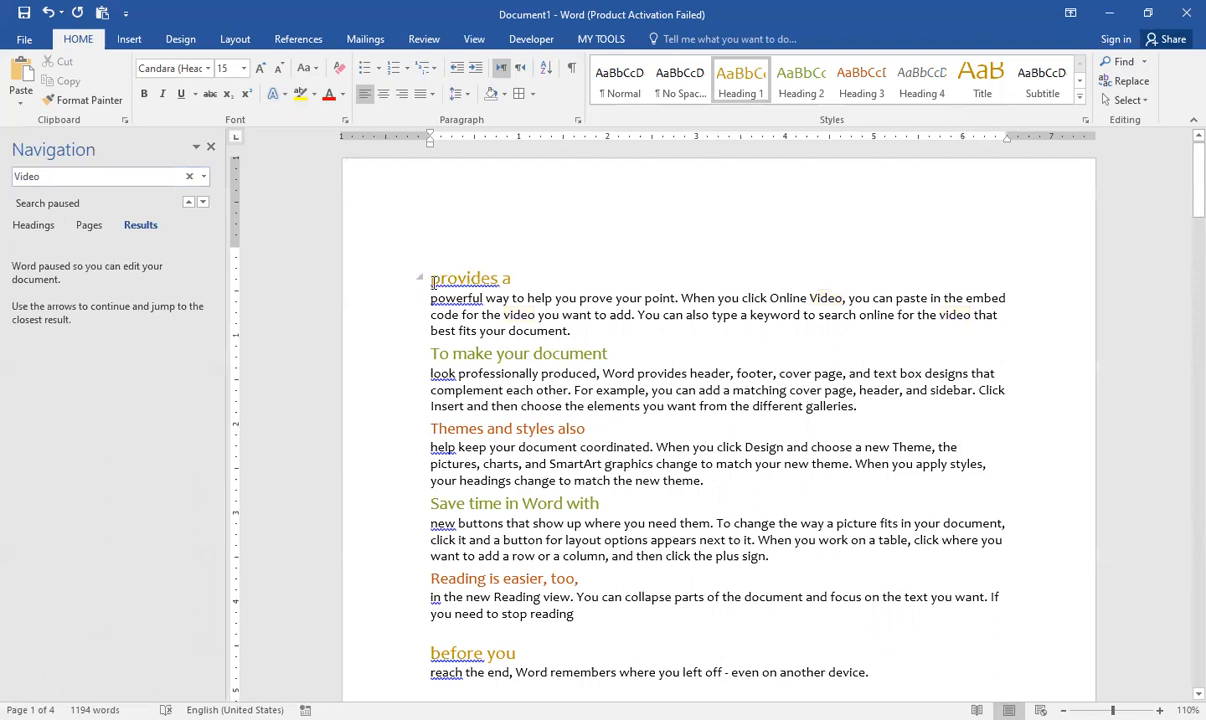
key(ctrl+z)
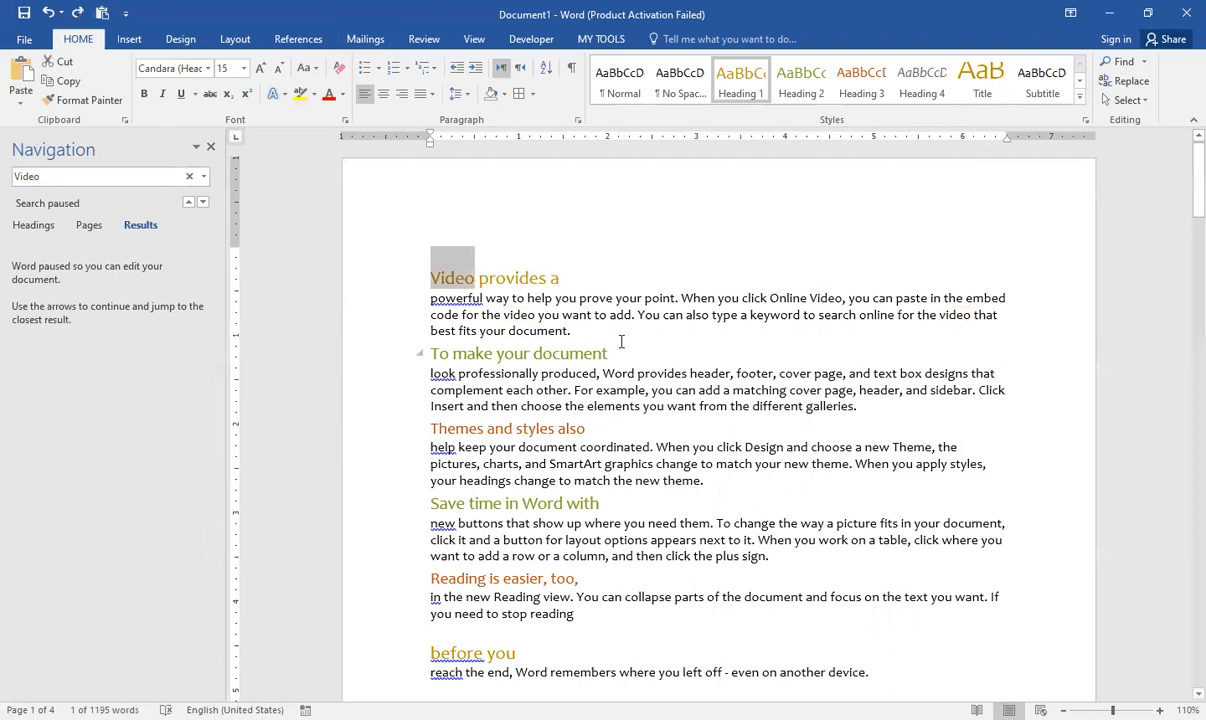
Reselect "Video" in the first heading and search the document for it again
click(674, 260)
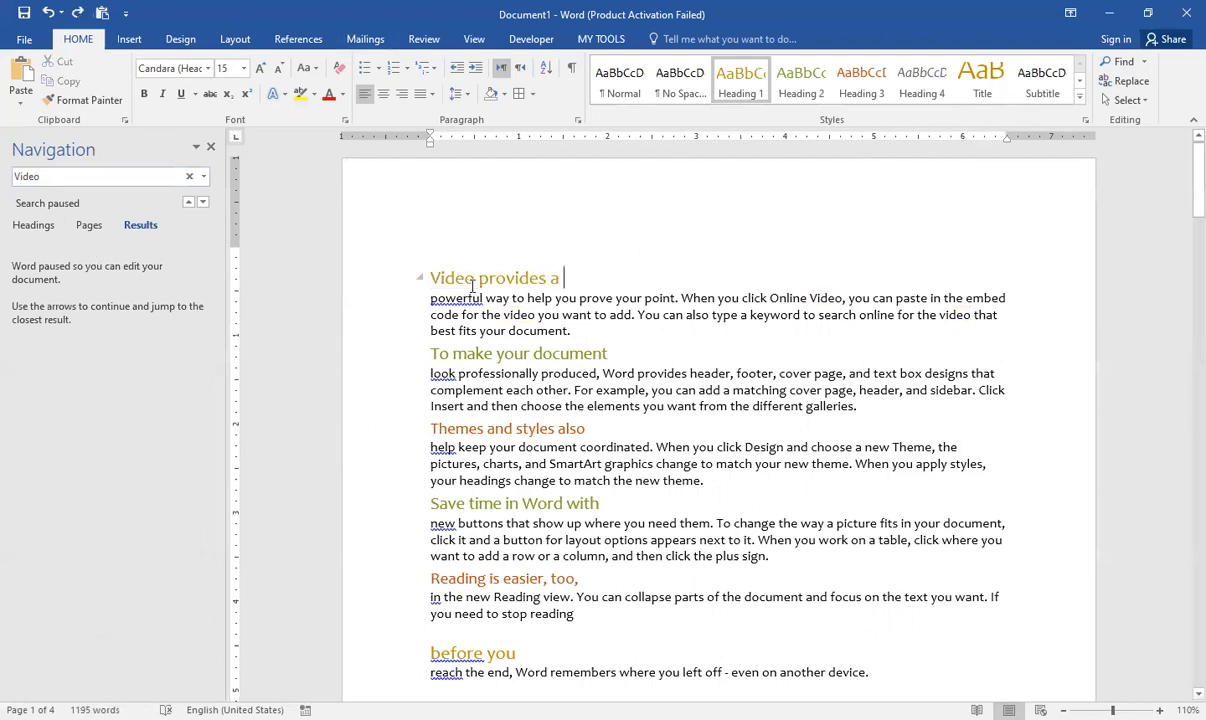
drag(475, 279, 430, 280)
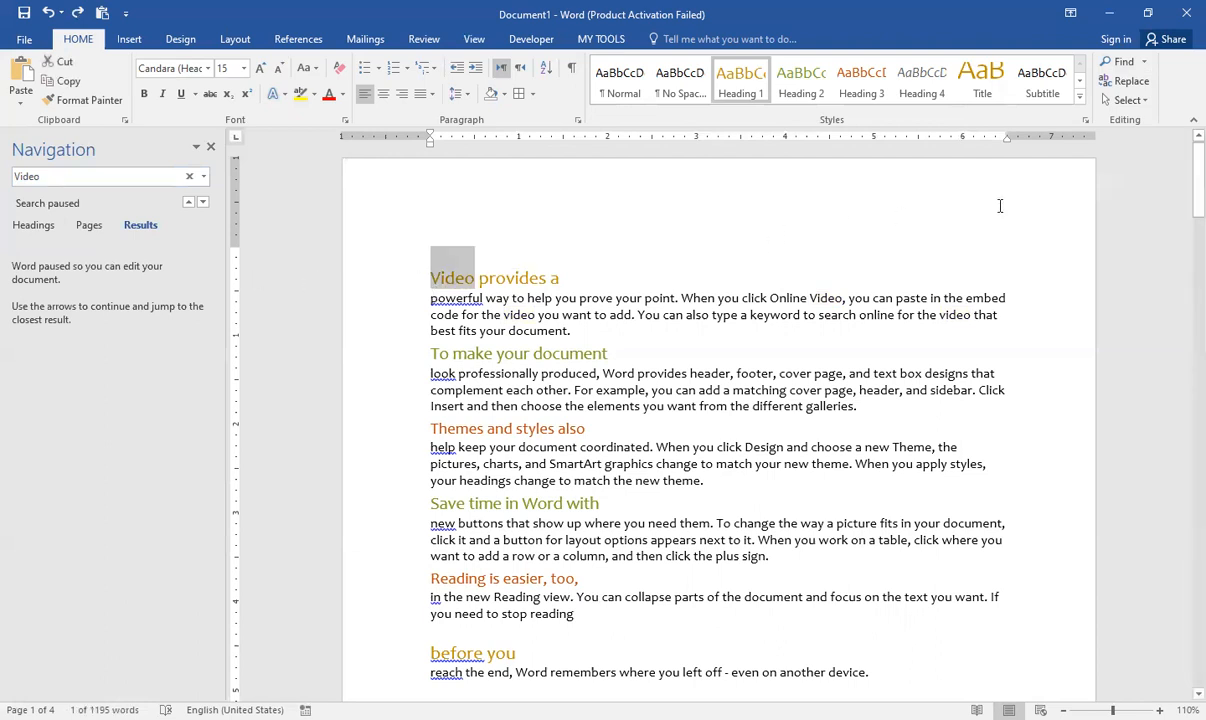
click(1124, 63)
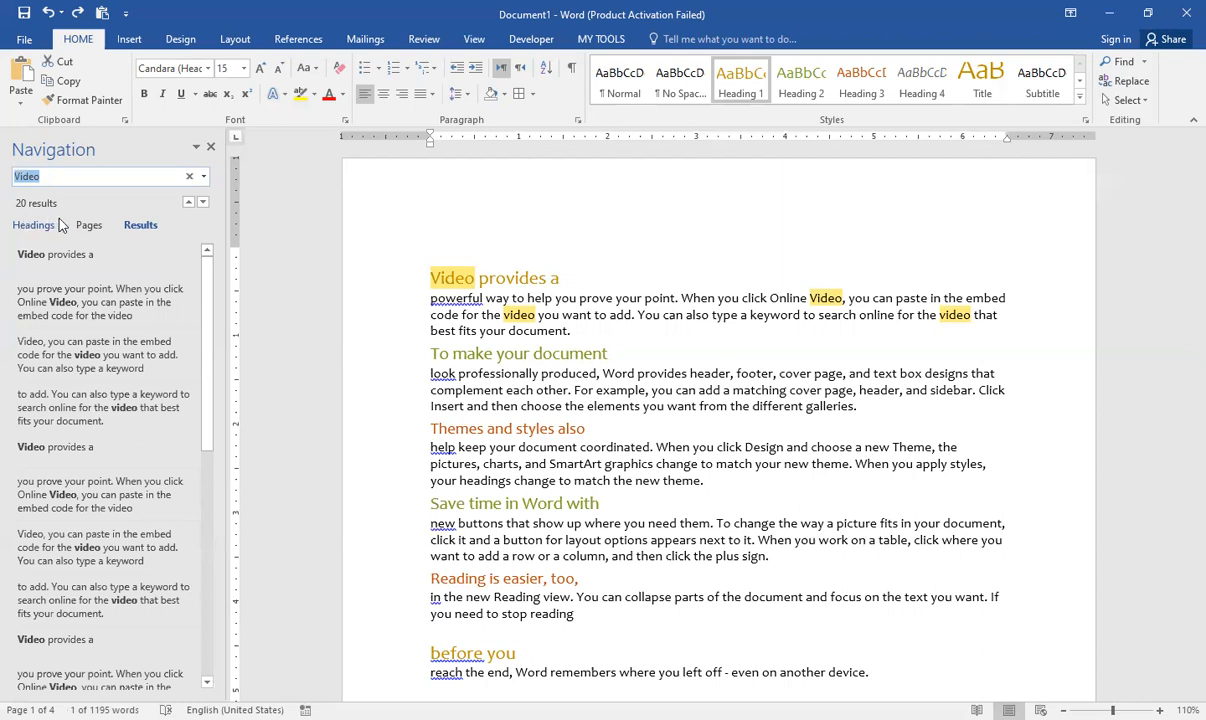
Replace every occurrence of "Video" with "TECH ZONE" throughout the document
click(1124, 80)
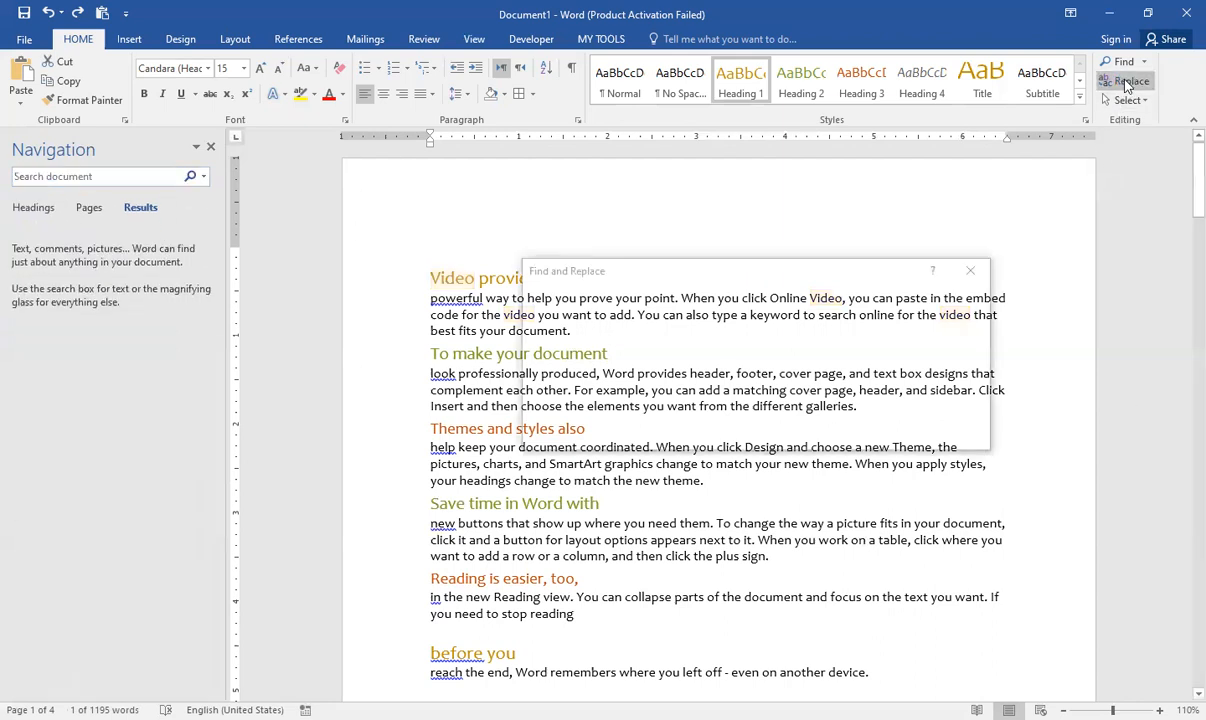
click(628, 374)
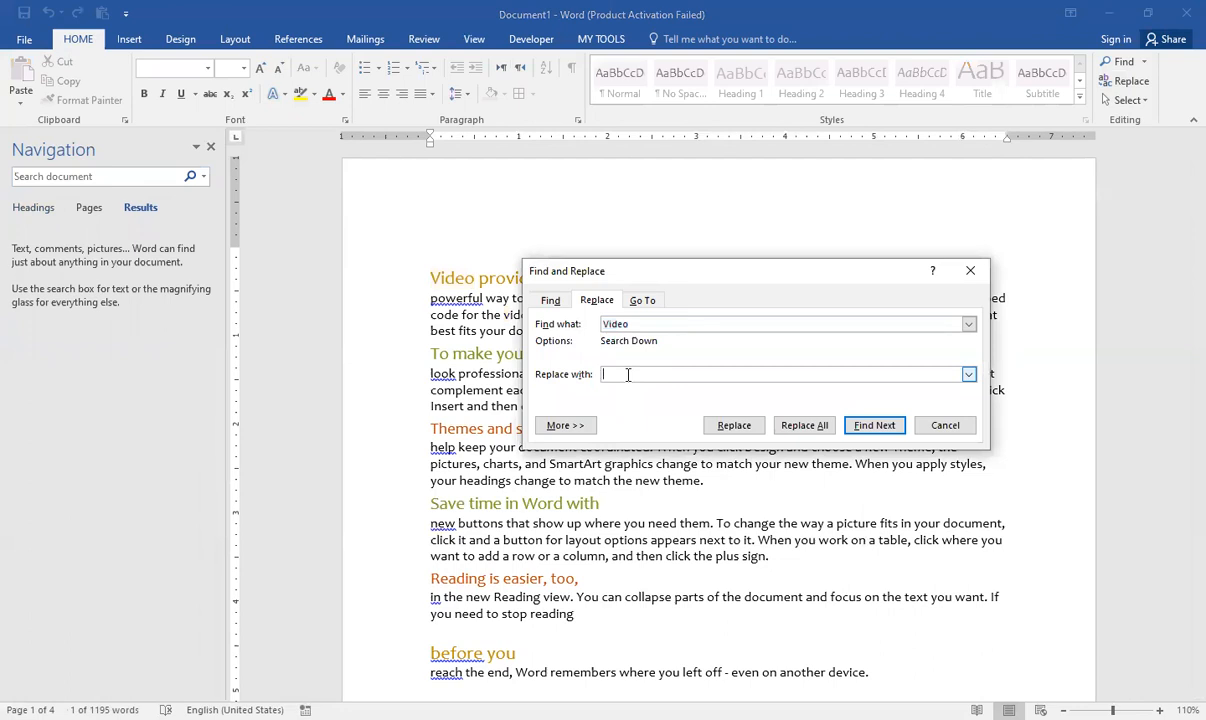
text(TECH ZONE)
click(806, 427)
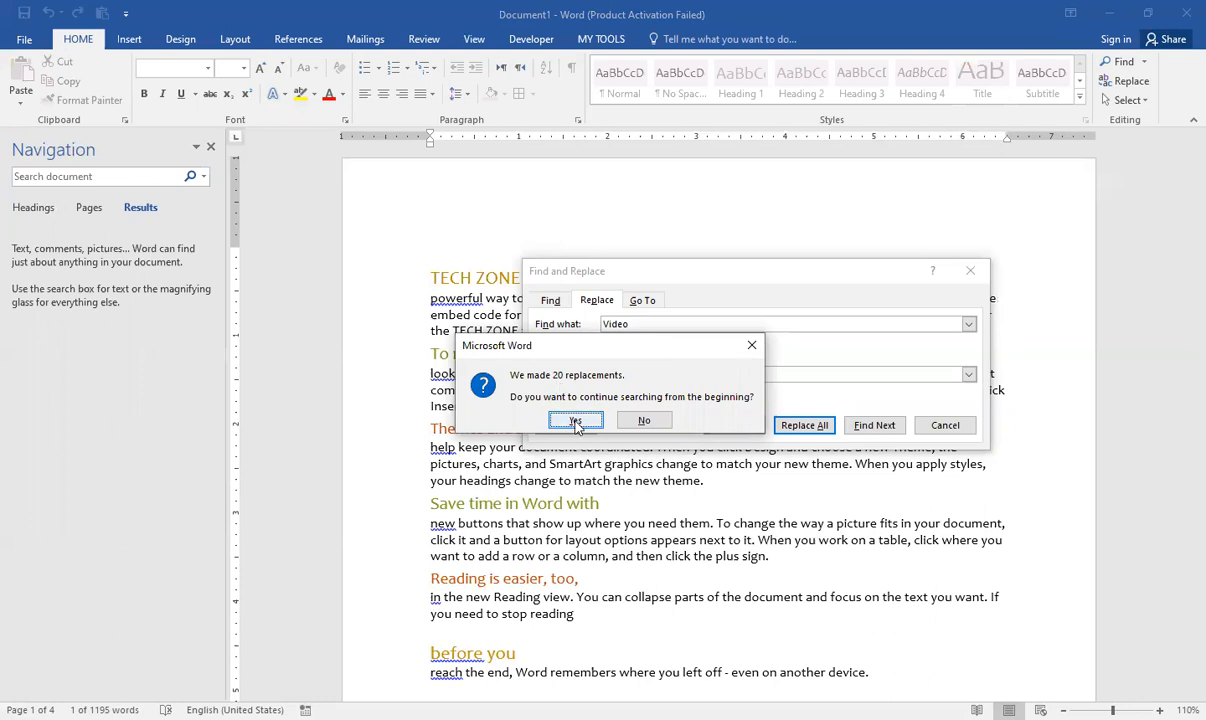
click(575, 421)
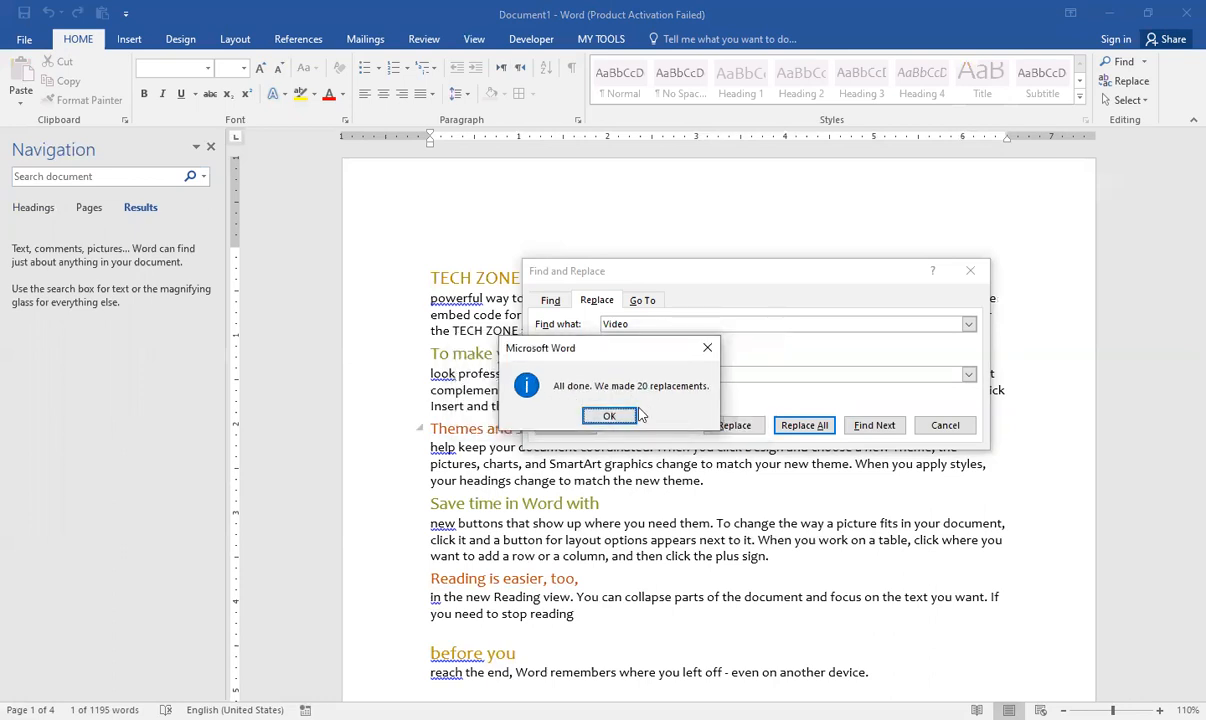
click(622, 419)
click(945, 425)
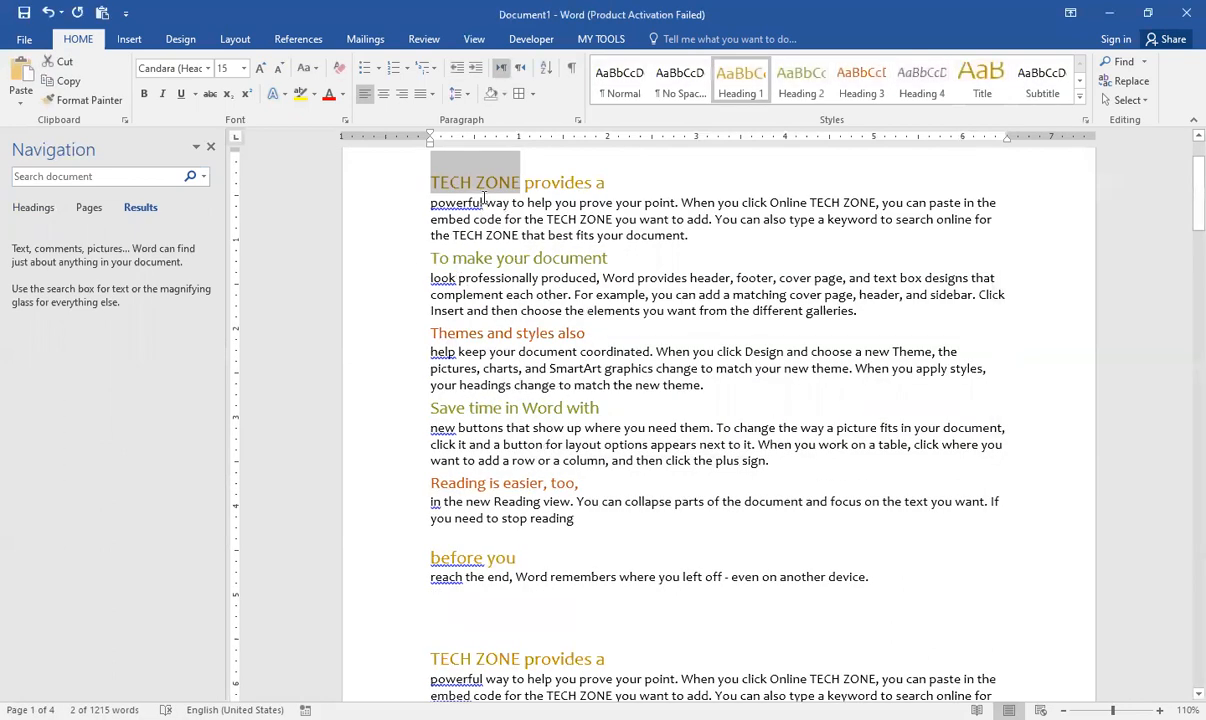
Examine the "TECH ZONE" replacements through all pages of the document and in the Navigation pane's heading list
scroll(493, 250, down, 3)
drag(430, 530, 518, 548)
scroll(520, 560, down, 13)
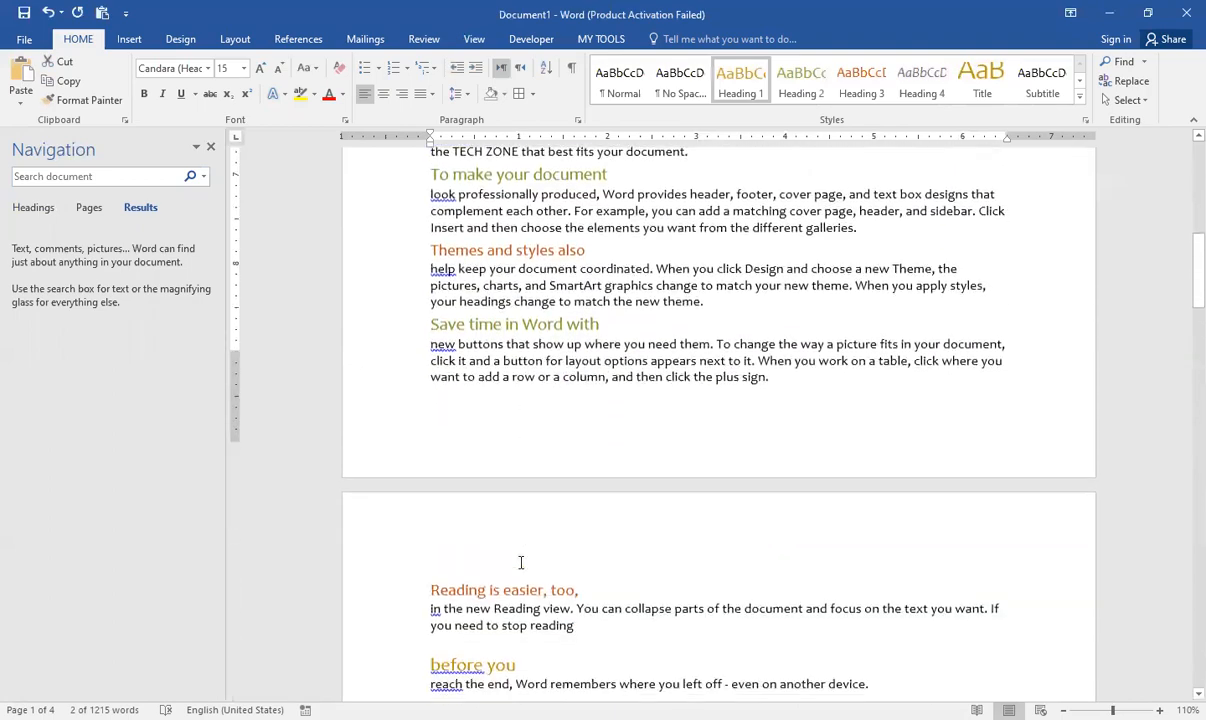
scroll(520, 563, down, 5)
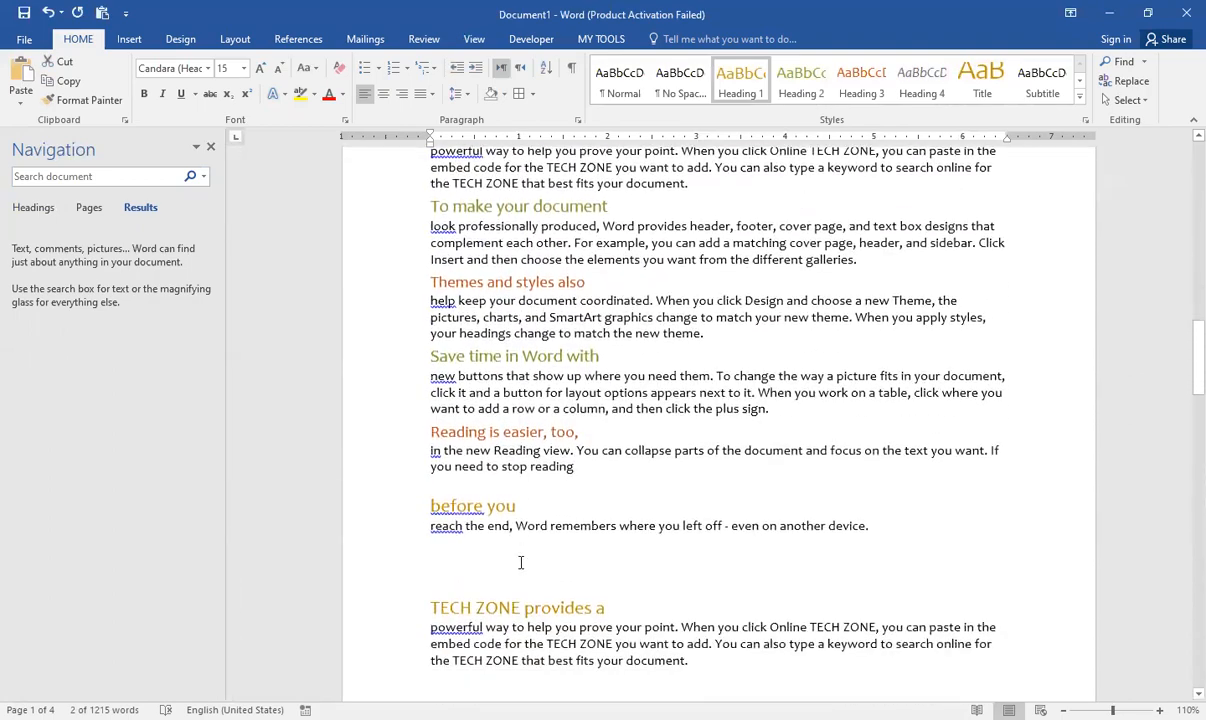
click(35, 208)
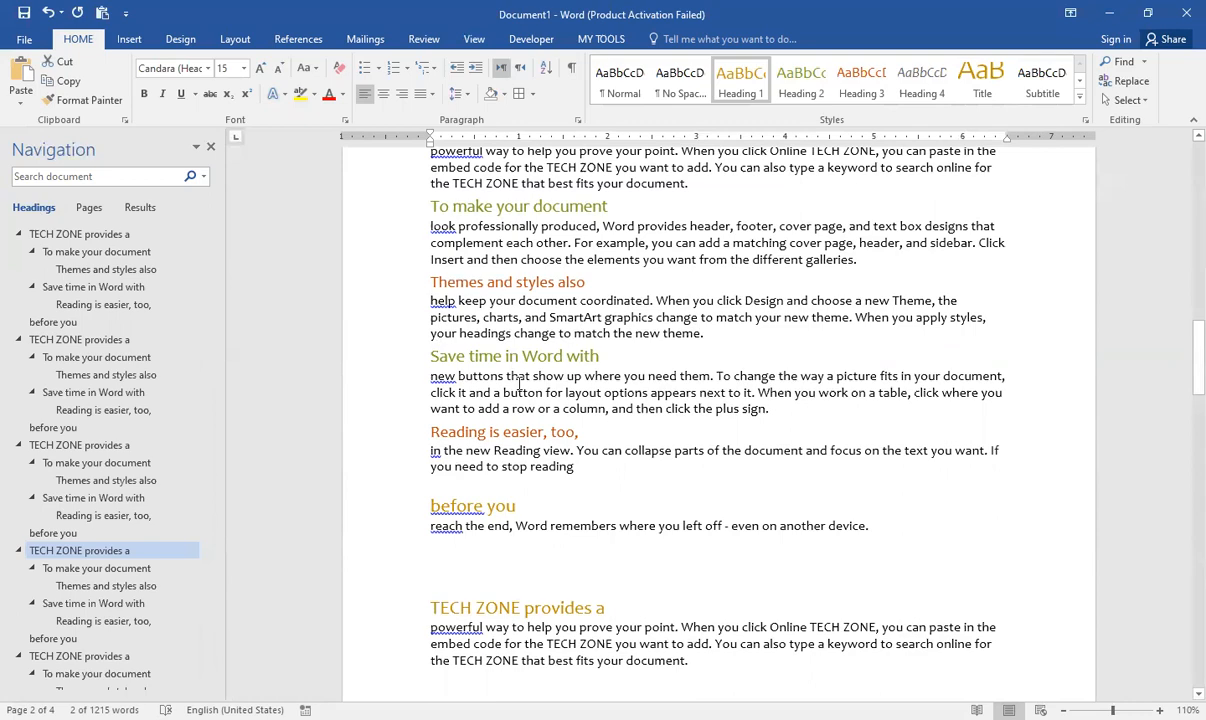
scroll(689, 500, down, 13)
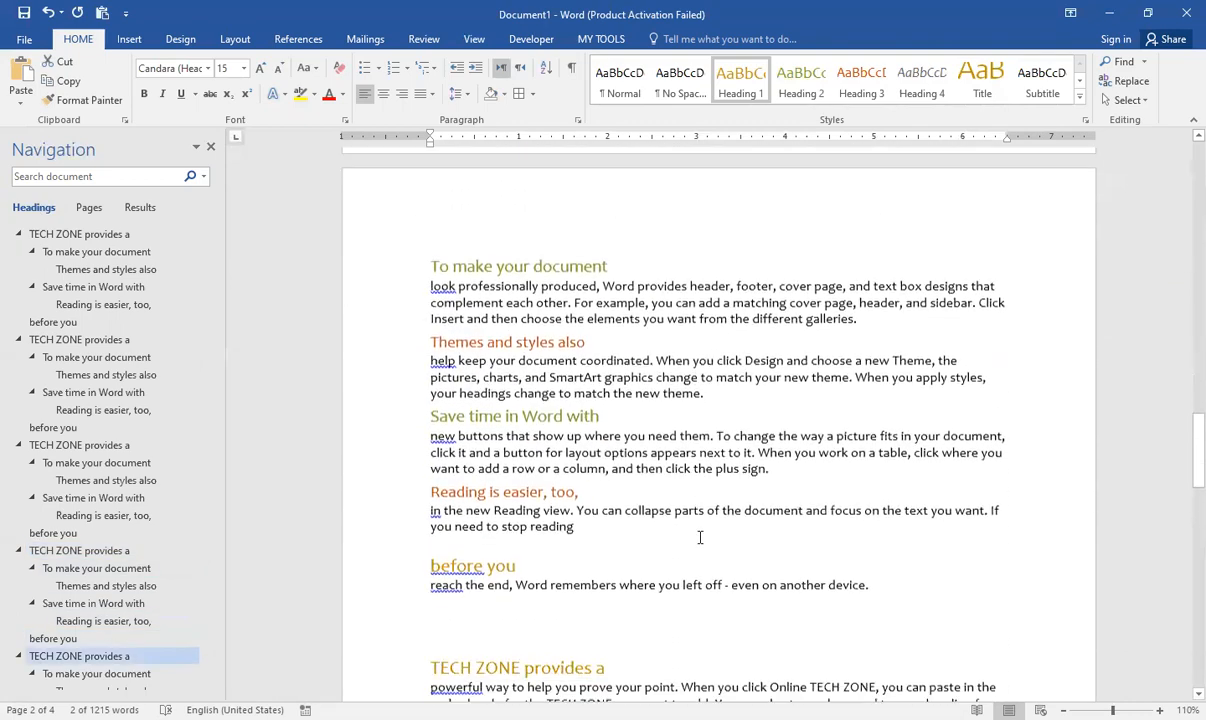
scroll(700, 537, down, 17)
scroll(703, 520, down, 14)
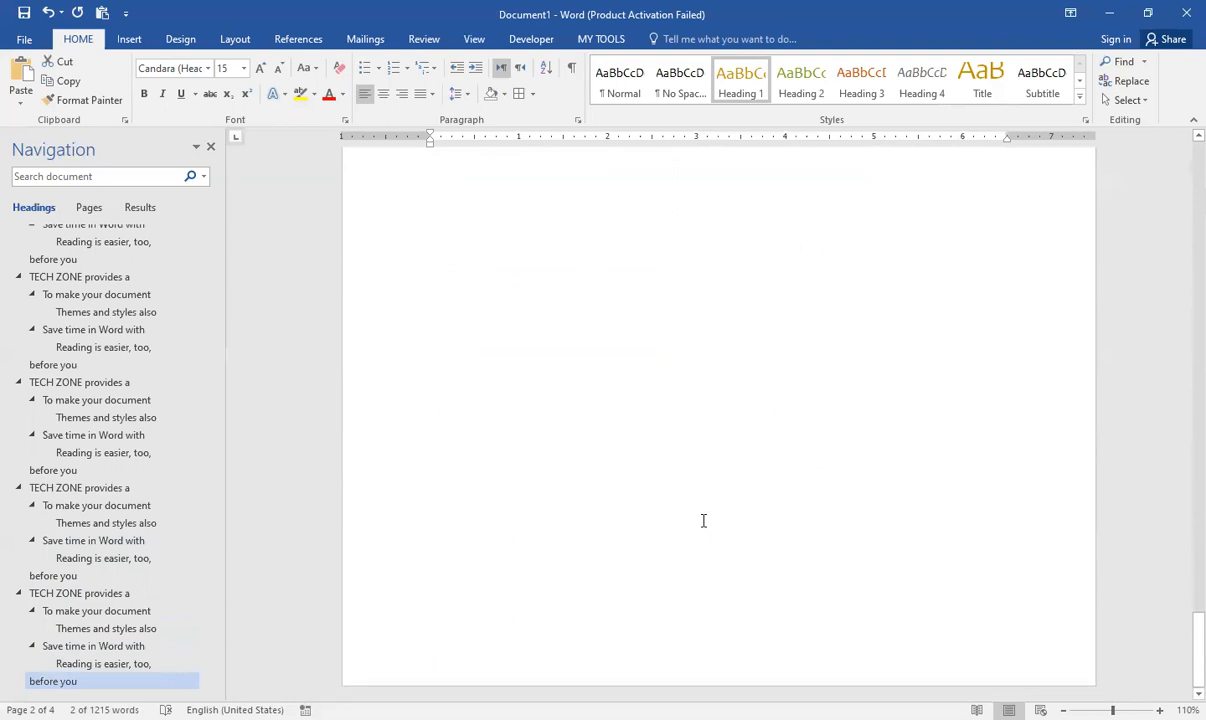
scroll(703, 520, up, 18)
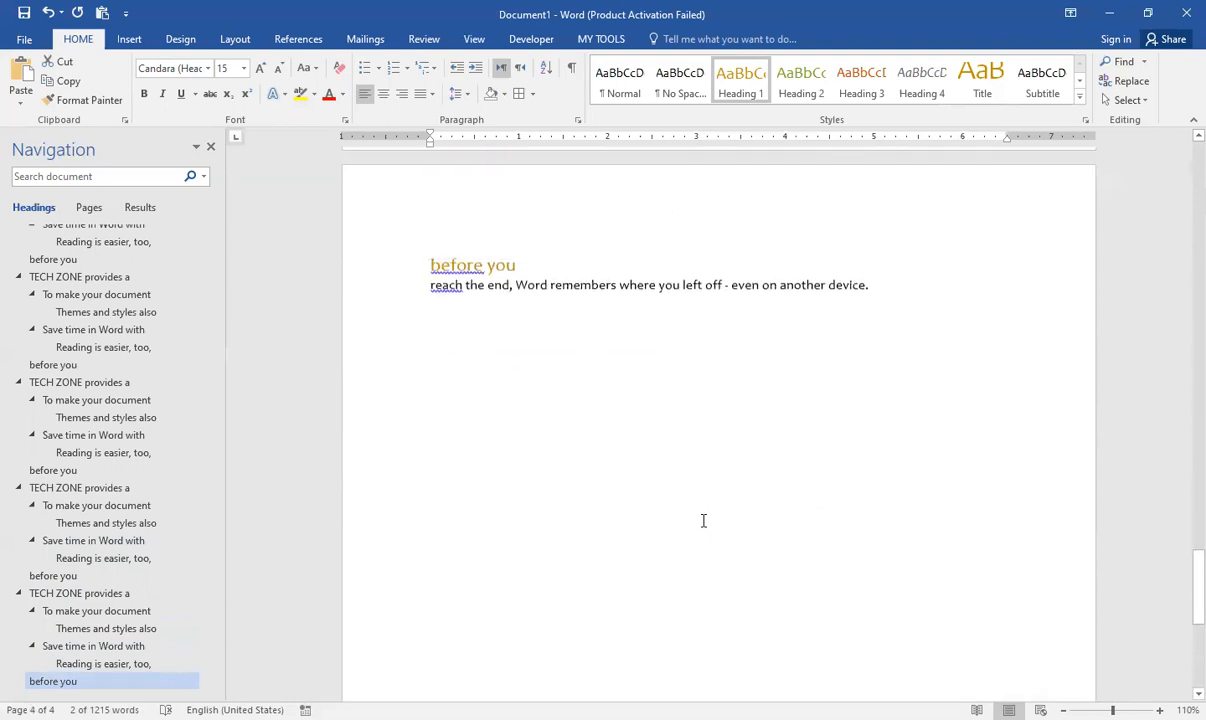
scroll(703, 520, up, 12)
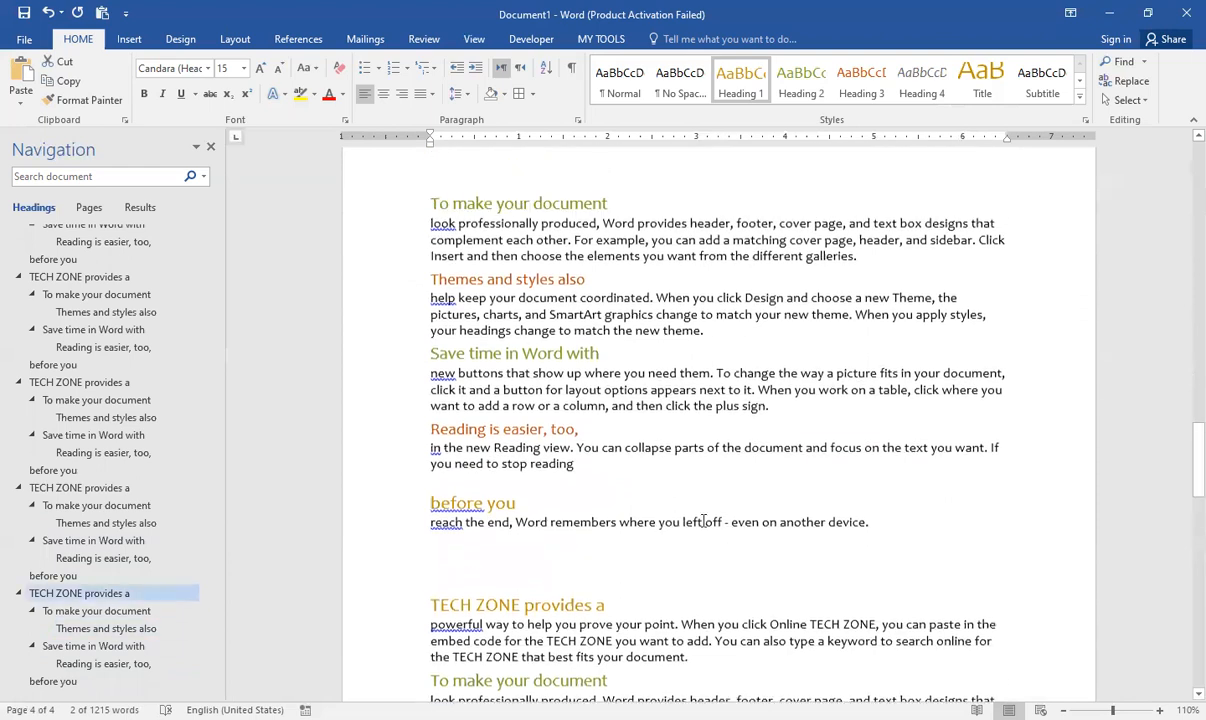
Go to the second "TECH ZONE provides a" heading and color the body paragraph under it red
click(80, 279)
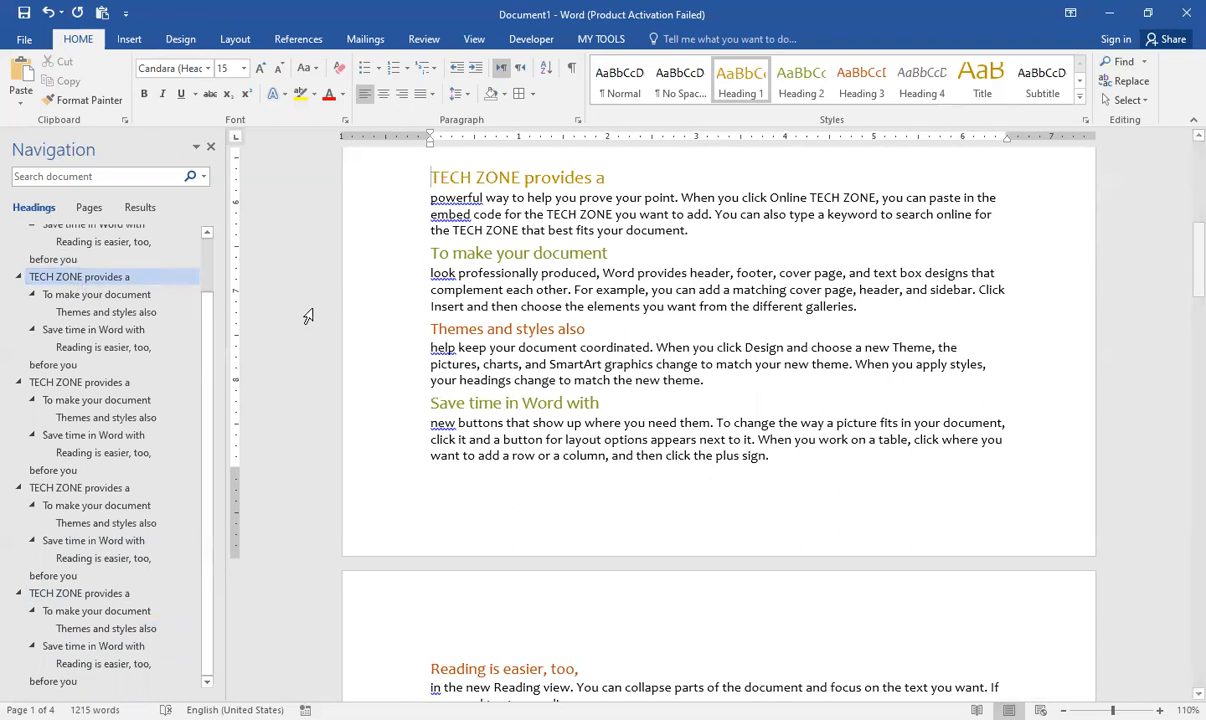
drag(713, 232, 412, 195)
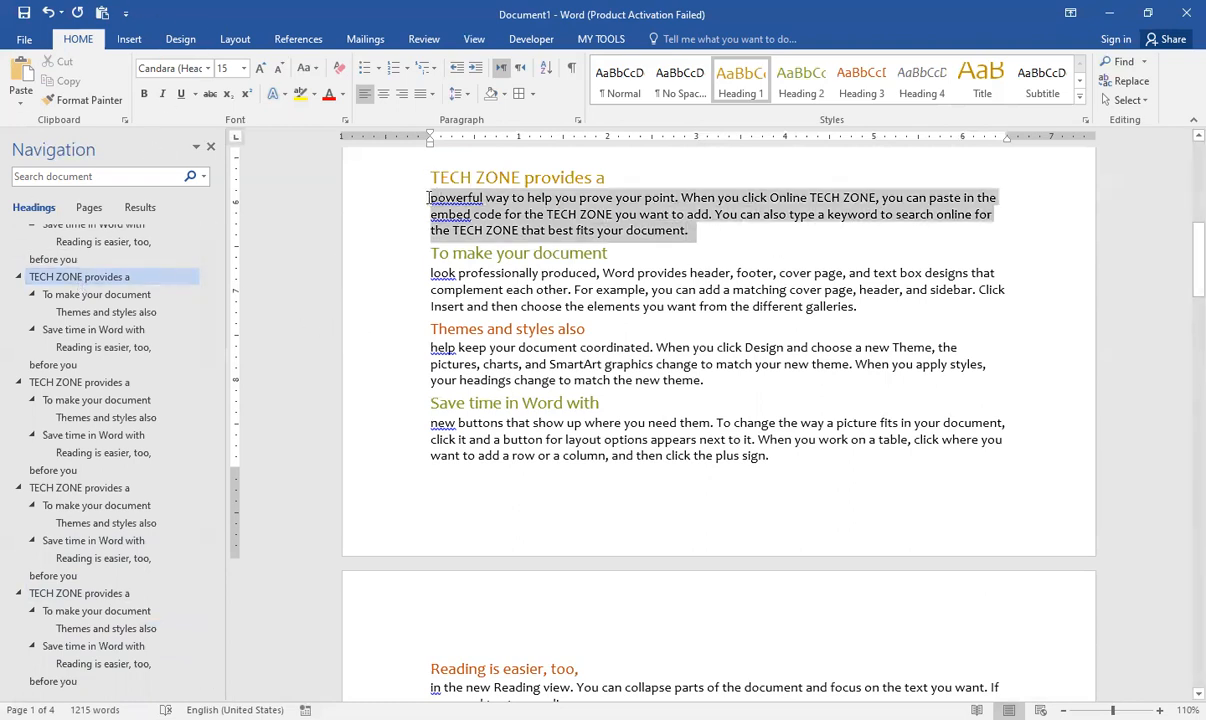
click(329, 97)
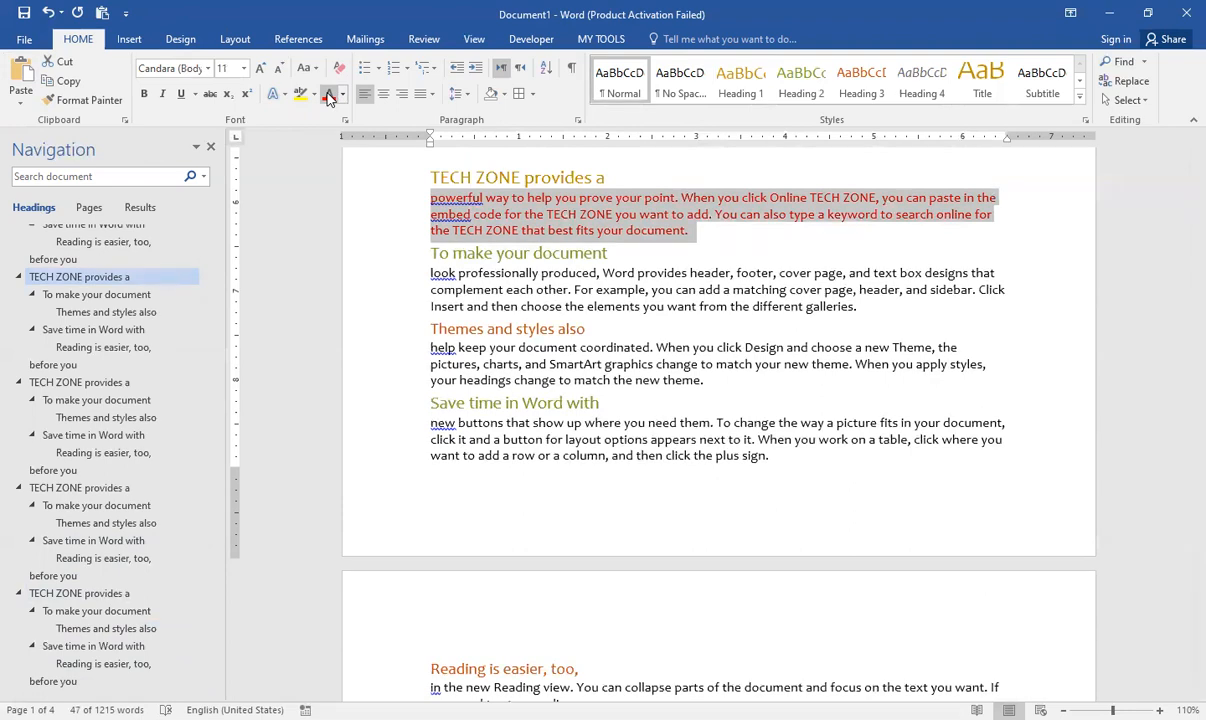
click(1127, 81)
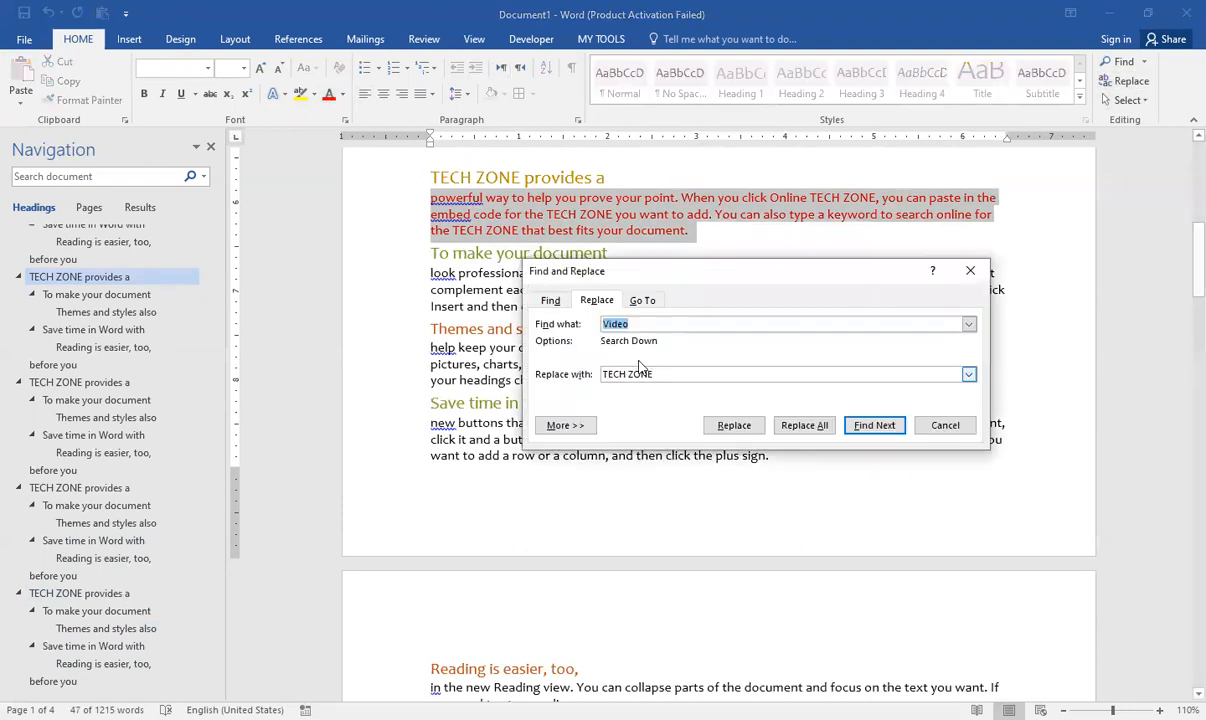
drag(654, 375, 579, 375)
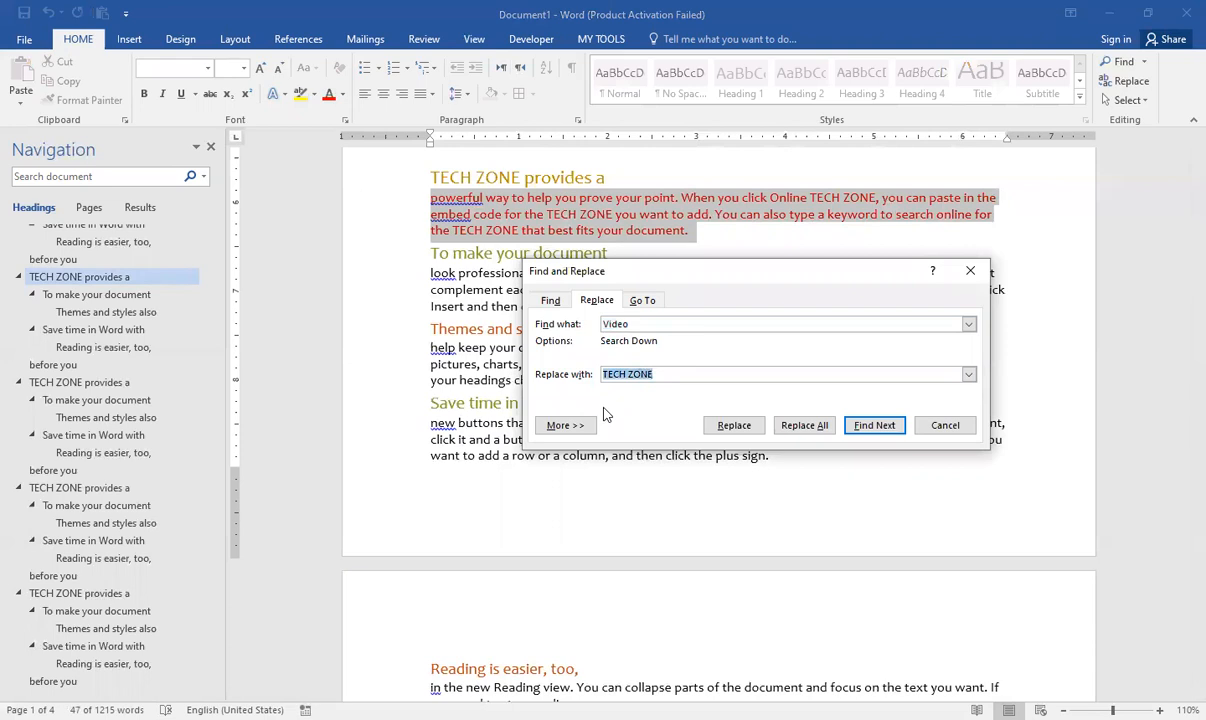
click(945, 425)
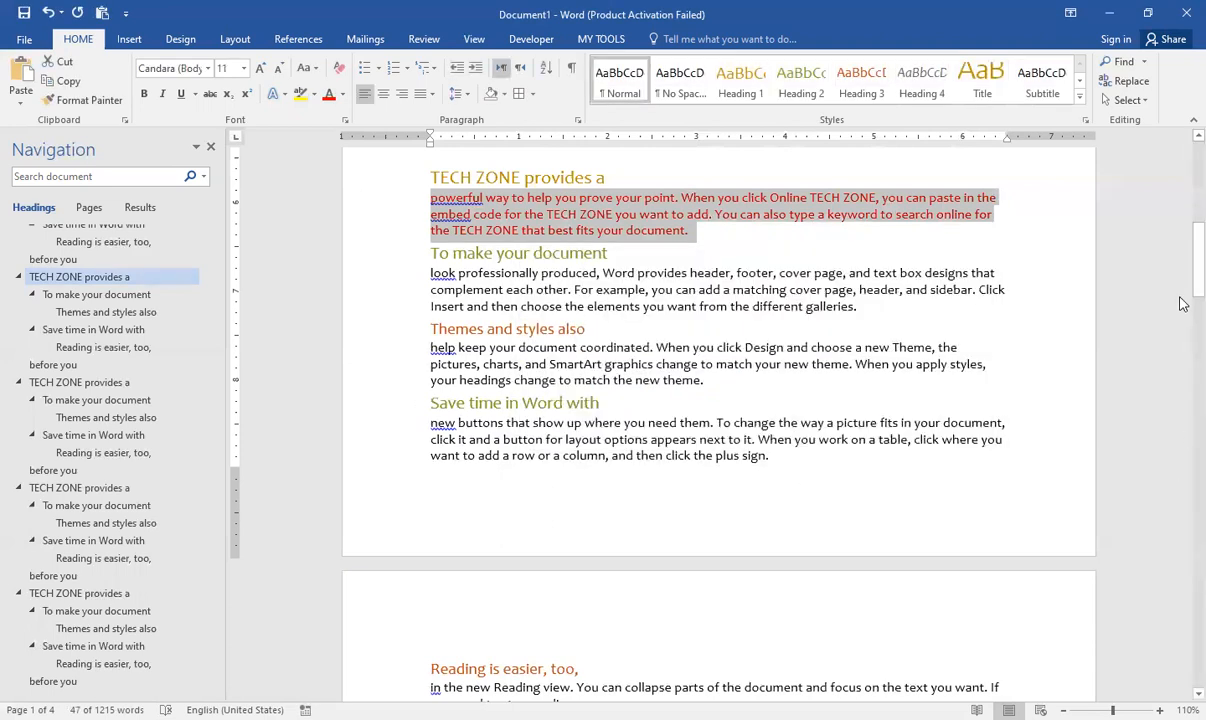
From the start of the document, replace every occurrence of "TECH ZONE" with "PAKISTAN"
key(ctrl+Home)
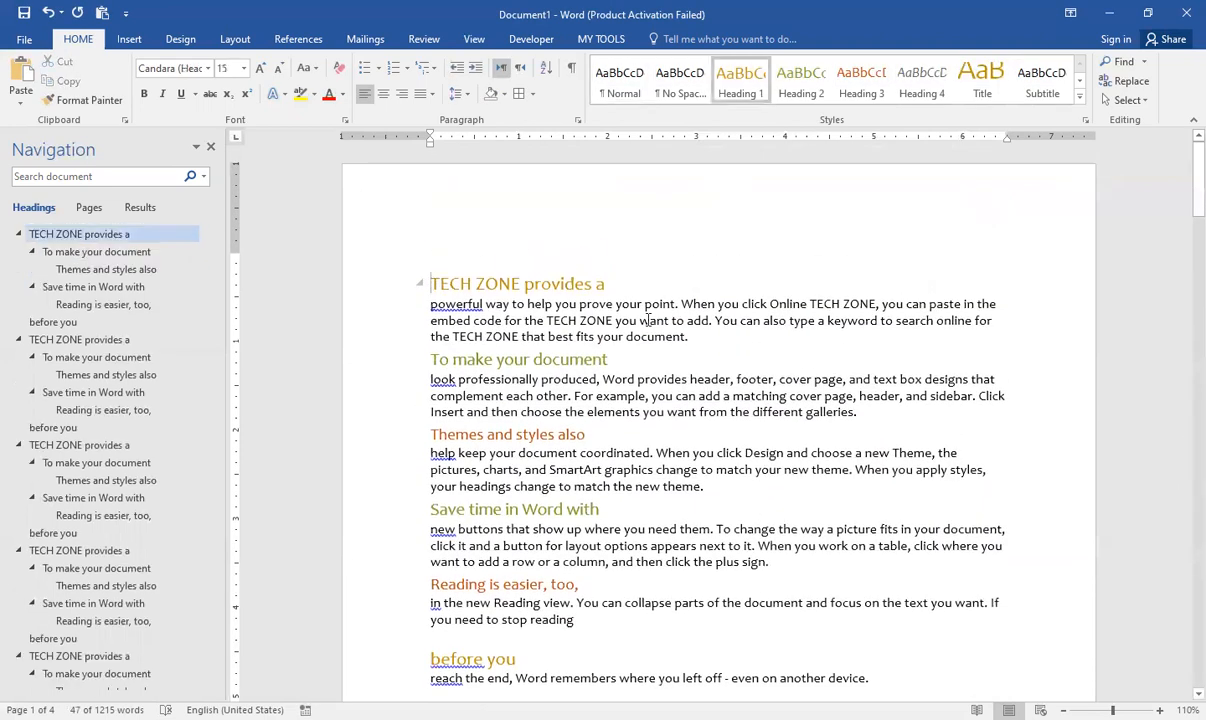
click(1133, 81)
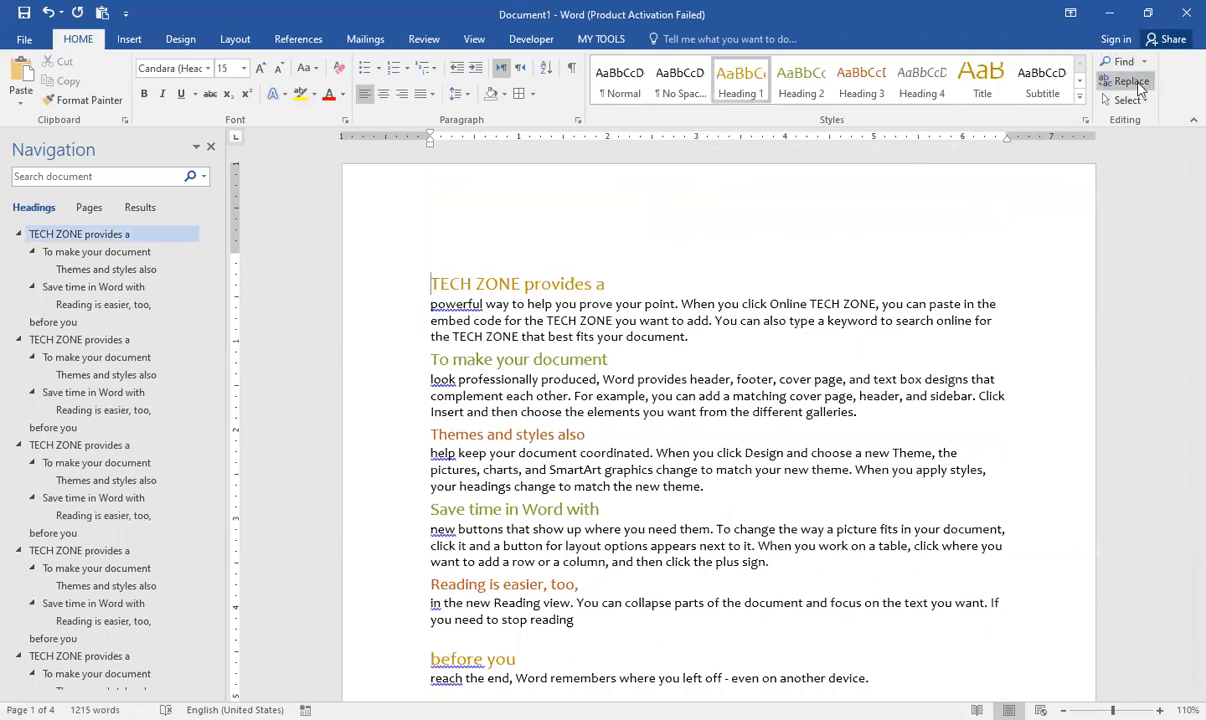
key(Tab)
key(ctrl+x)
double_click(605, 324)
key(ctrl+v)
click(646, 372)
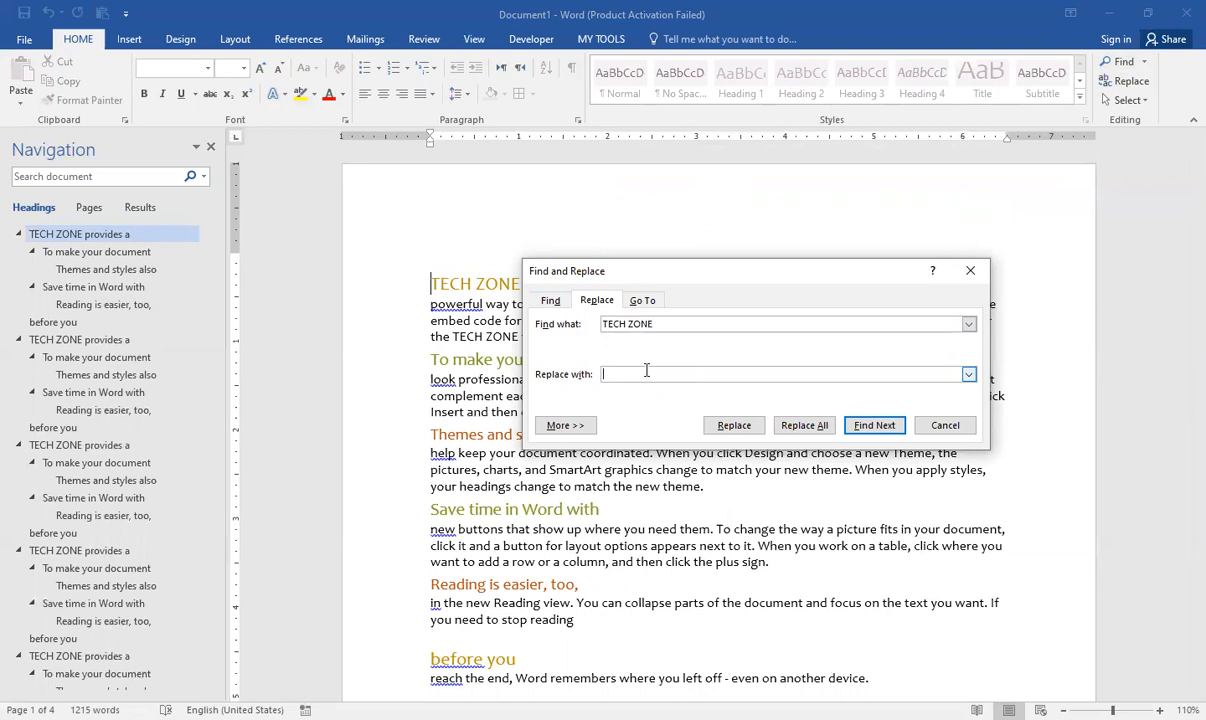
text(PAKISTAN)
click(804, 425)
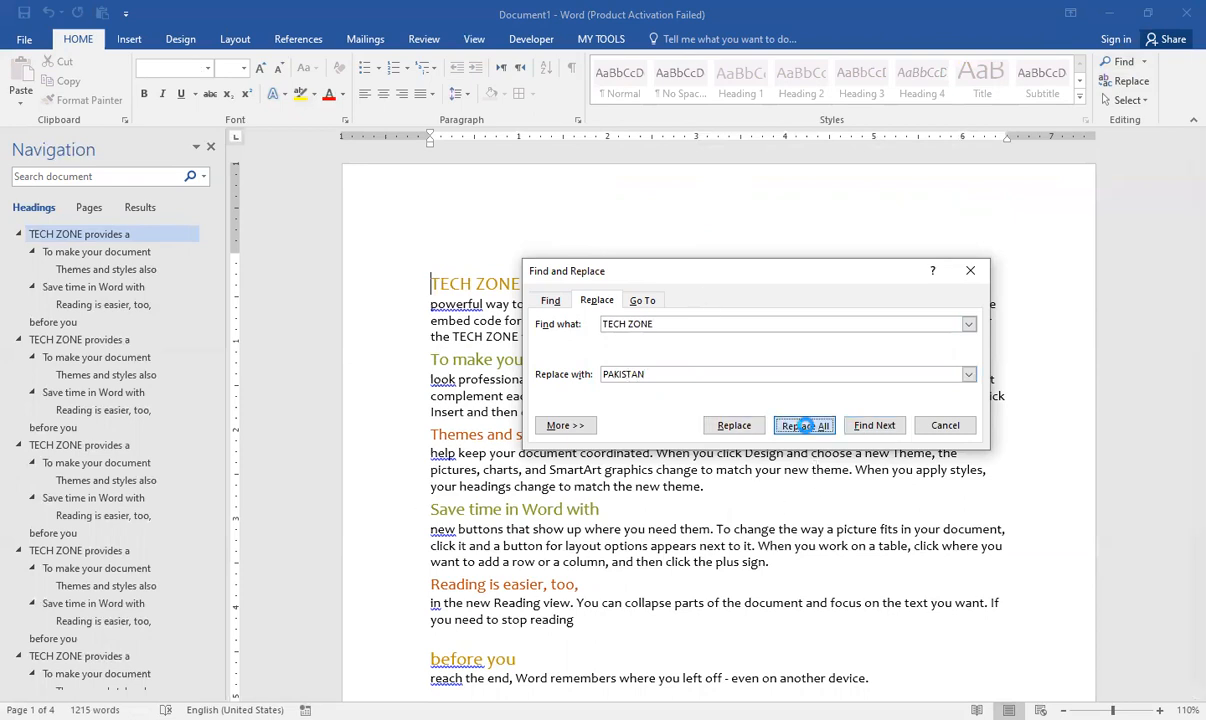
click(611, 418)
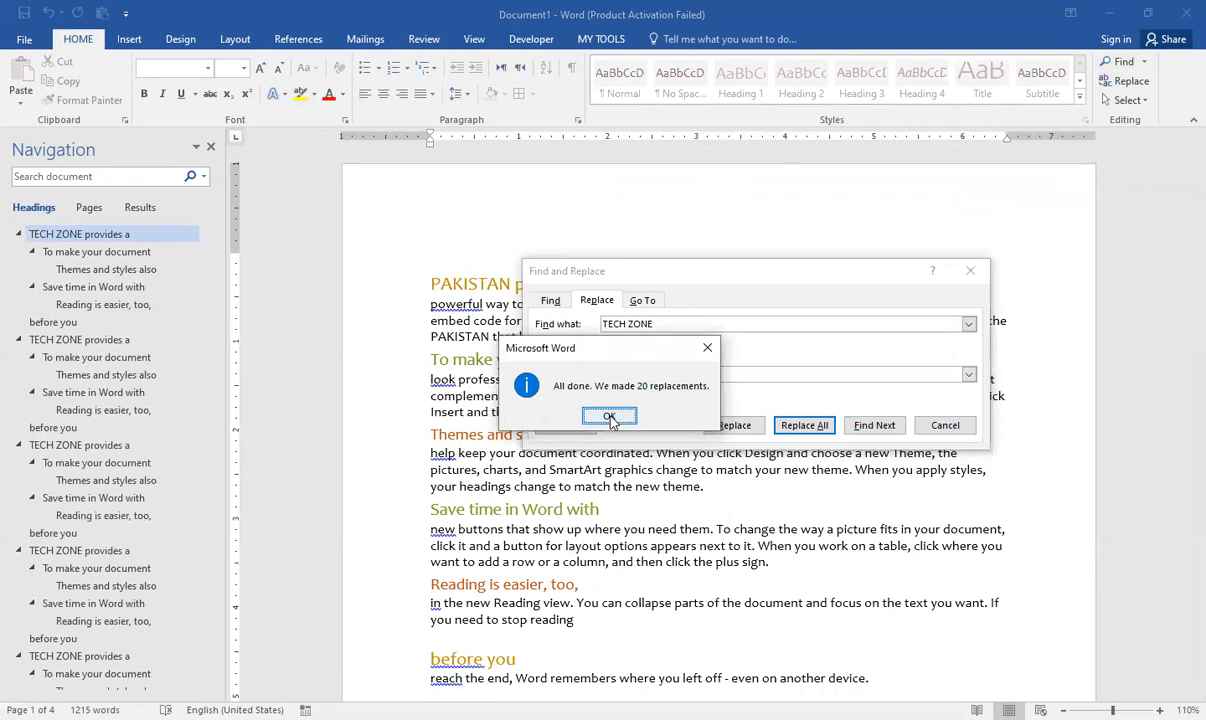
click(943, 425)
Select "PAKISTAN" in the first heading and review the replaced text in the first two sections
drag(410, 175, 485, 178)
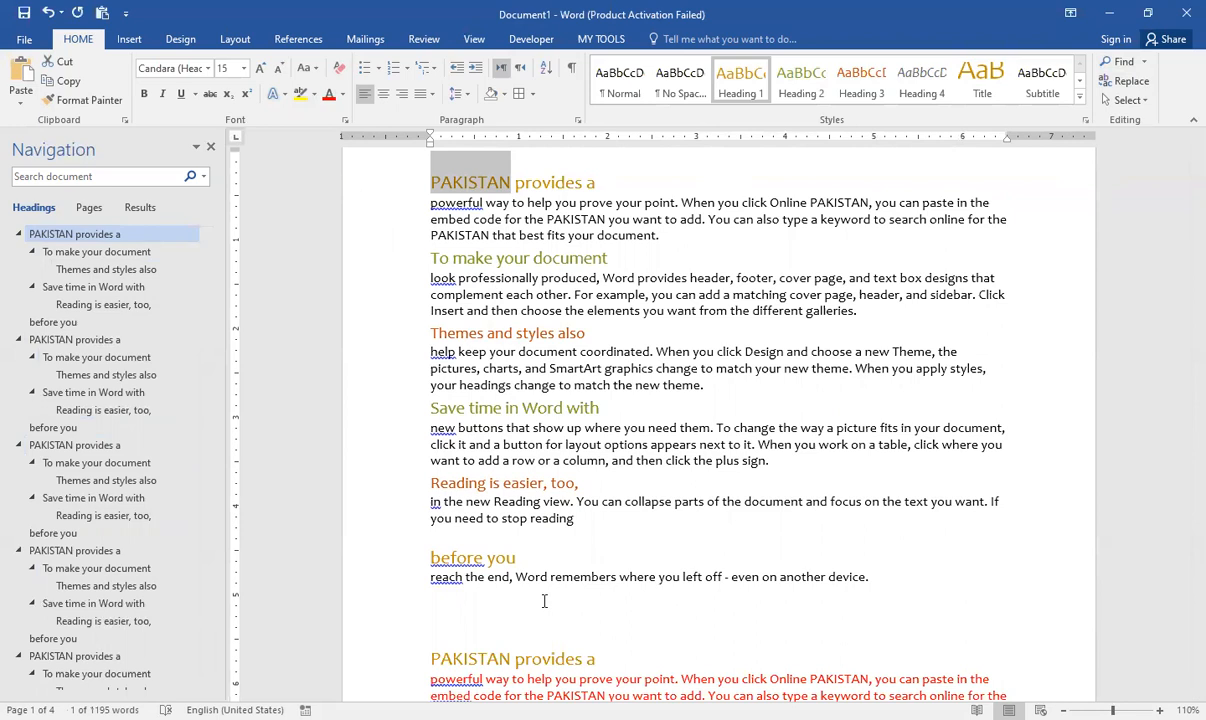
scroll(550, 590, down, 7)
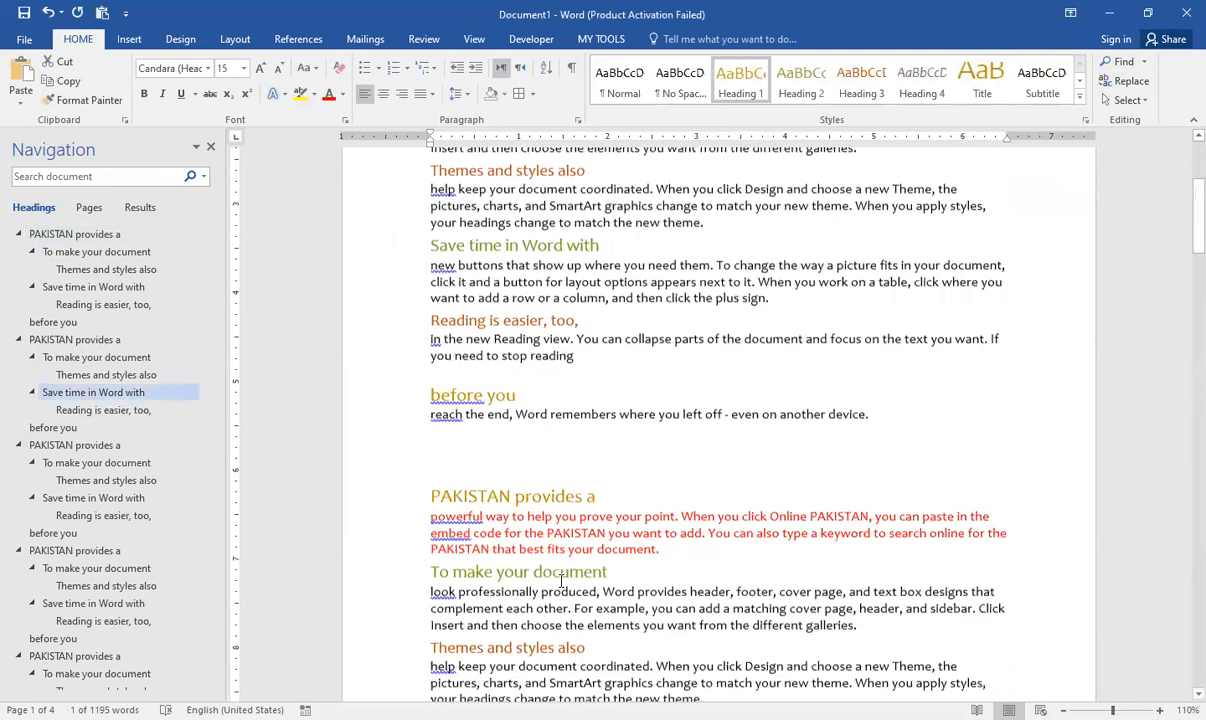
scroll(561, 574, up, 8)
scroll(561, 574, up, 1)
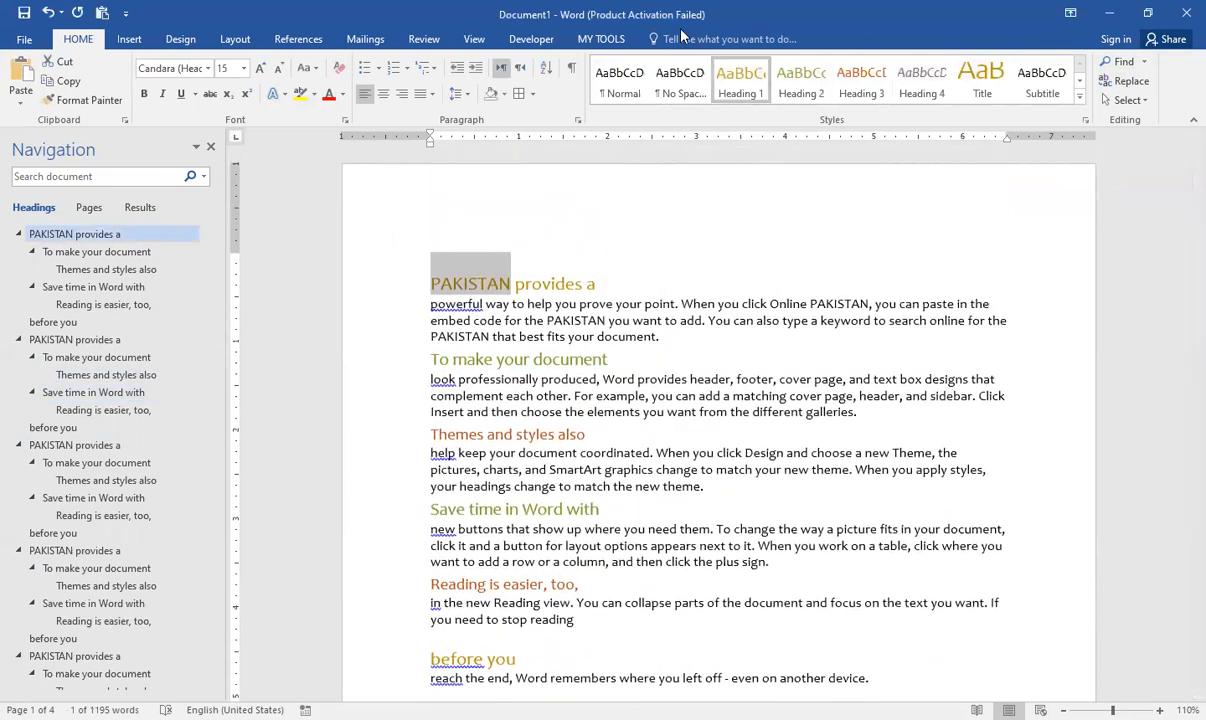